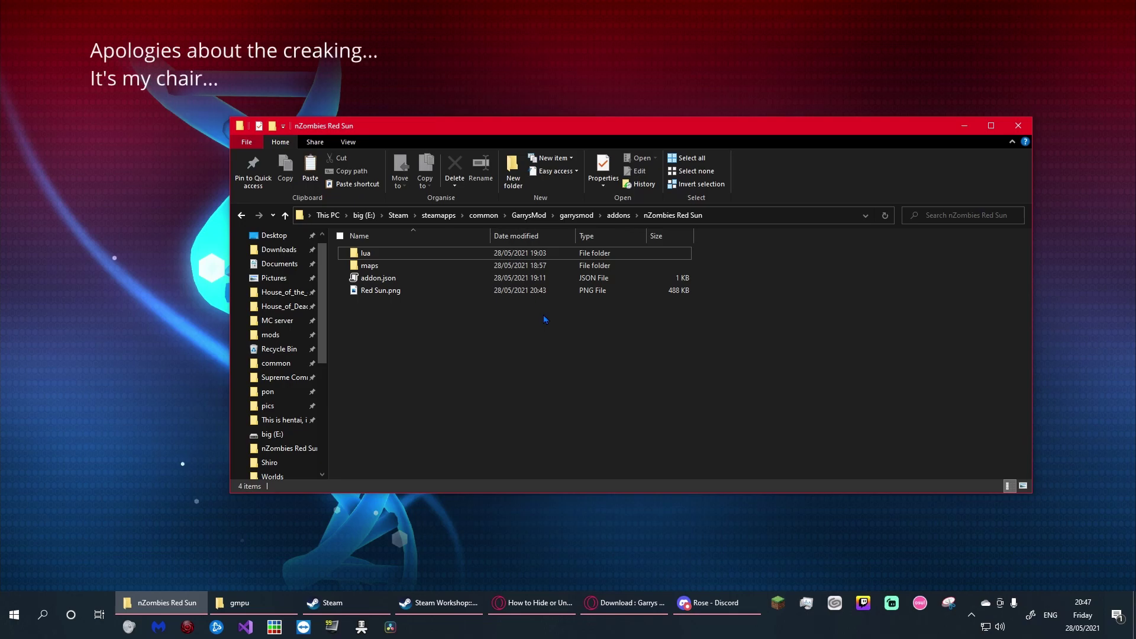
Open the nZombies Red Sun folder within addons, enter its lua folder and inspect the map config file.
{"action": "left_click_drag", "start_coordinate": [630, 349], "coordinate": [570, 353]}
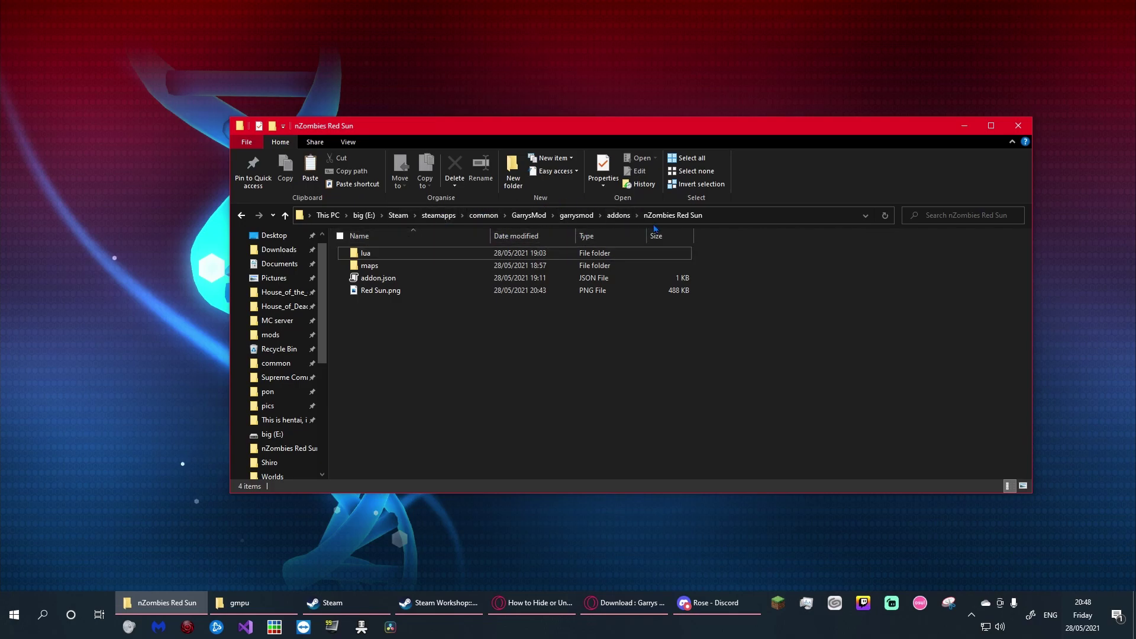
{"action": "left_click", "coordinate": [618, 215]}
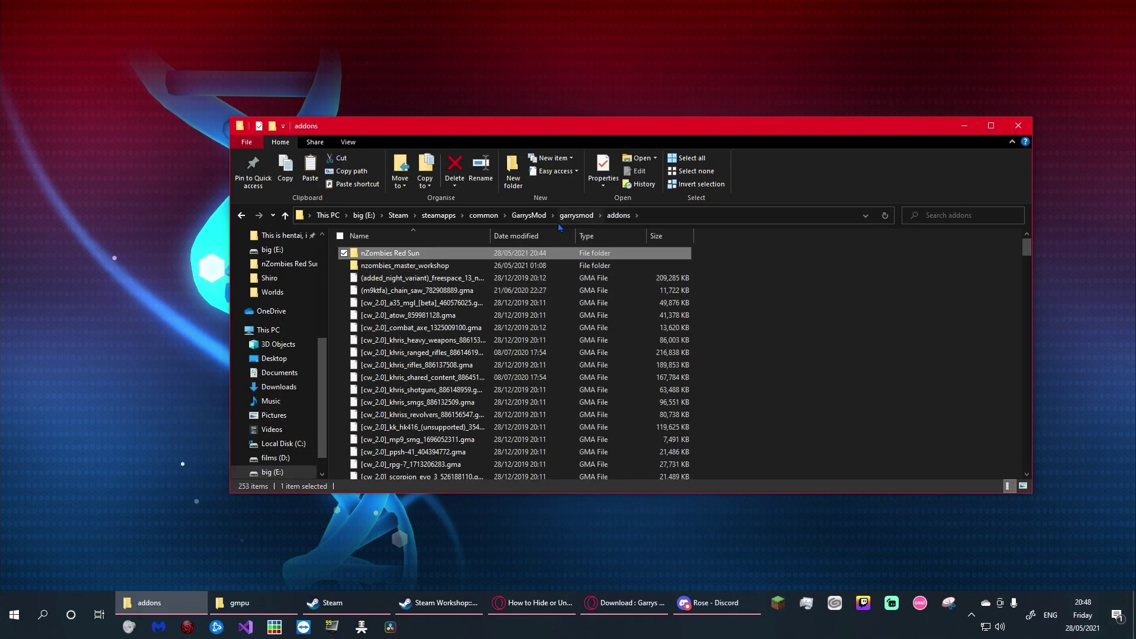
{"action": "mouse_move", "coordinate": [474, 266]}
{"action": "mouse_move", "coordinate": [389, 255]}
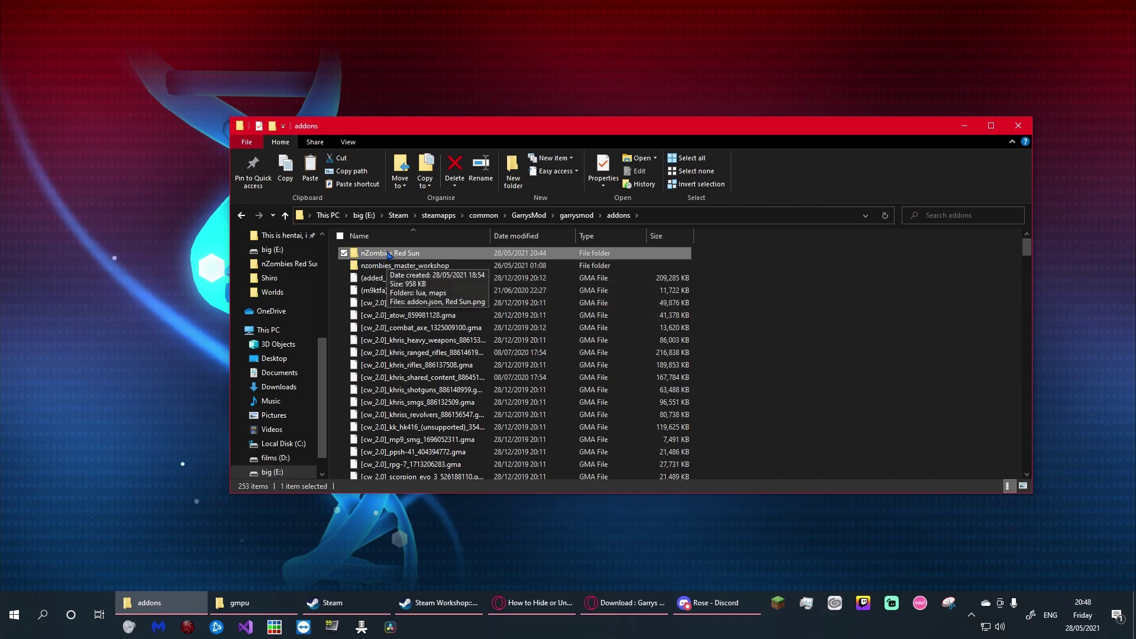
{"action": "double_click", "coordinate": [389, 254]}
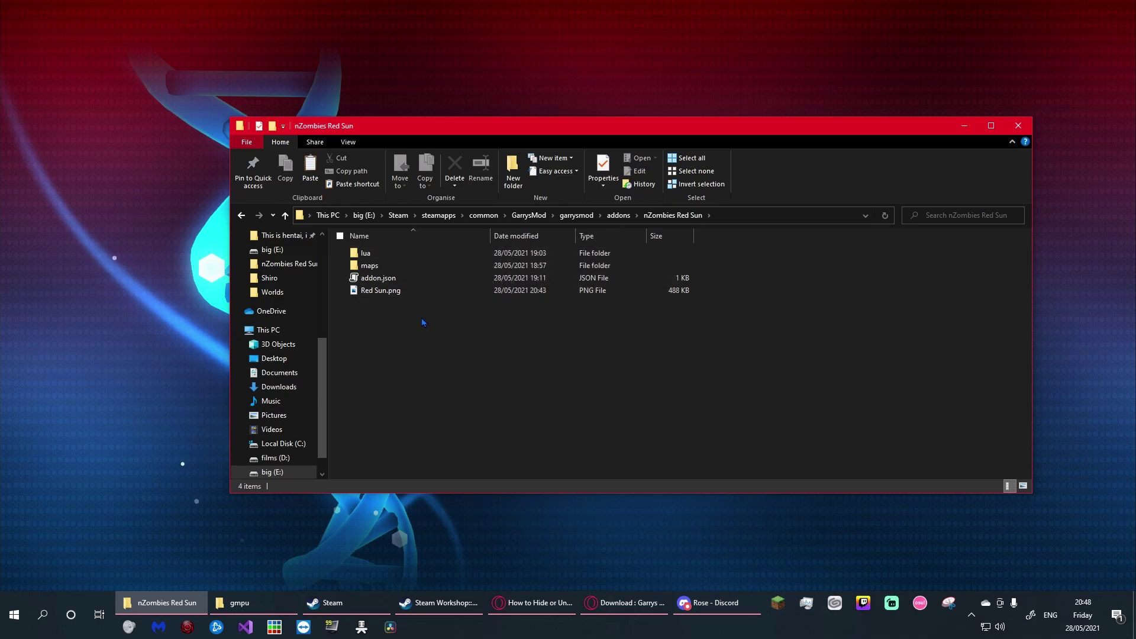
{"action": "double_click", "coordinate": [396, 254]}
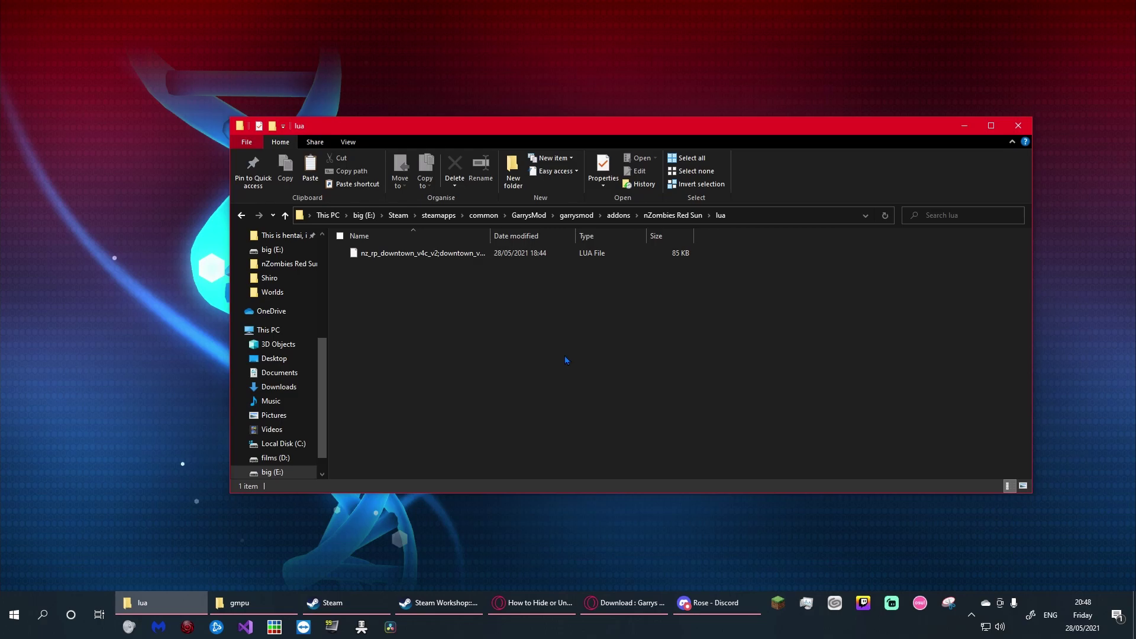
{"action": "left_click", "coordinate": [365, 258]}
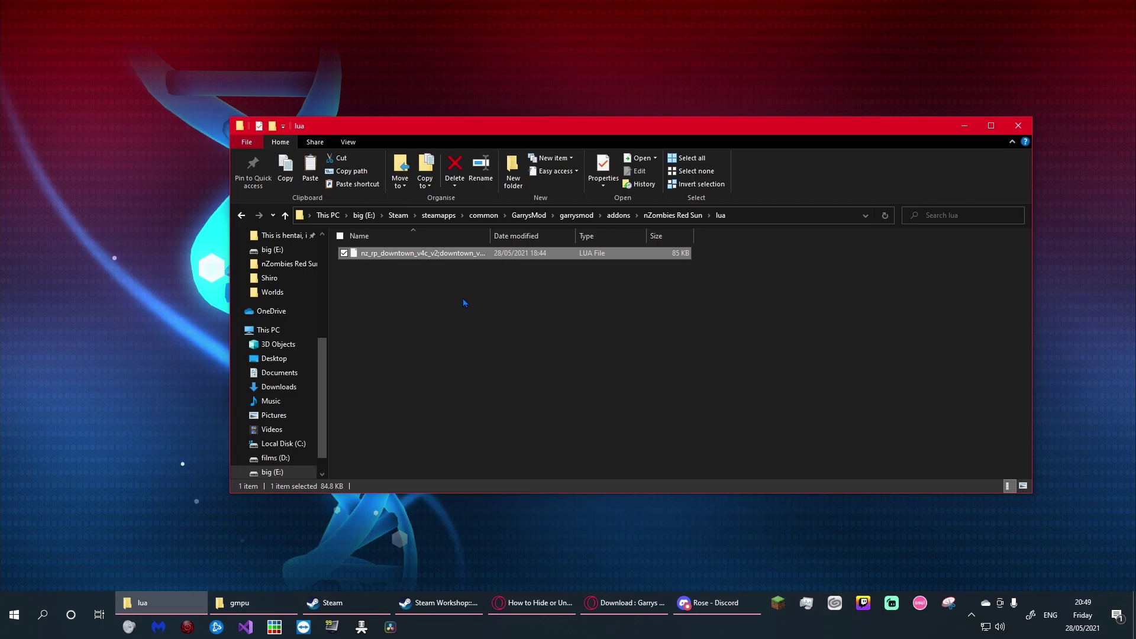
{"action": "left_click_drag", "start_coordinate": [462, 298], "coordinate": [510, 303]}
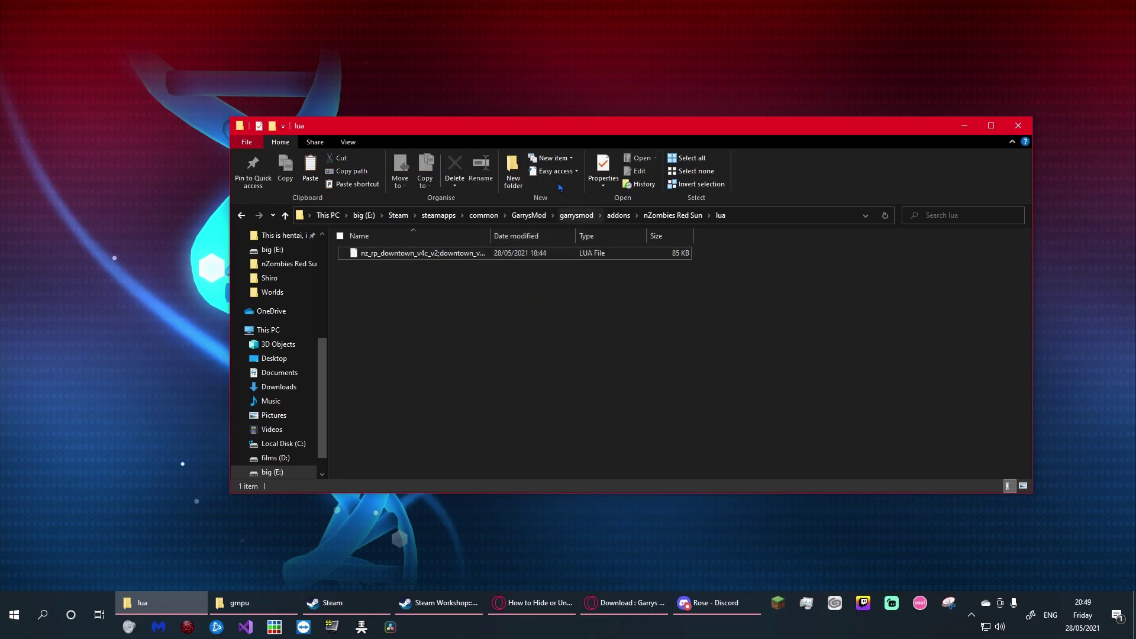
Go to the nz folder inside garrysmod's data folder and select the 85 KB nz_rp_downtown_v4c_v2 config text file.
{"action": "left_click", "coordinate": [575, 216]}
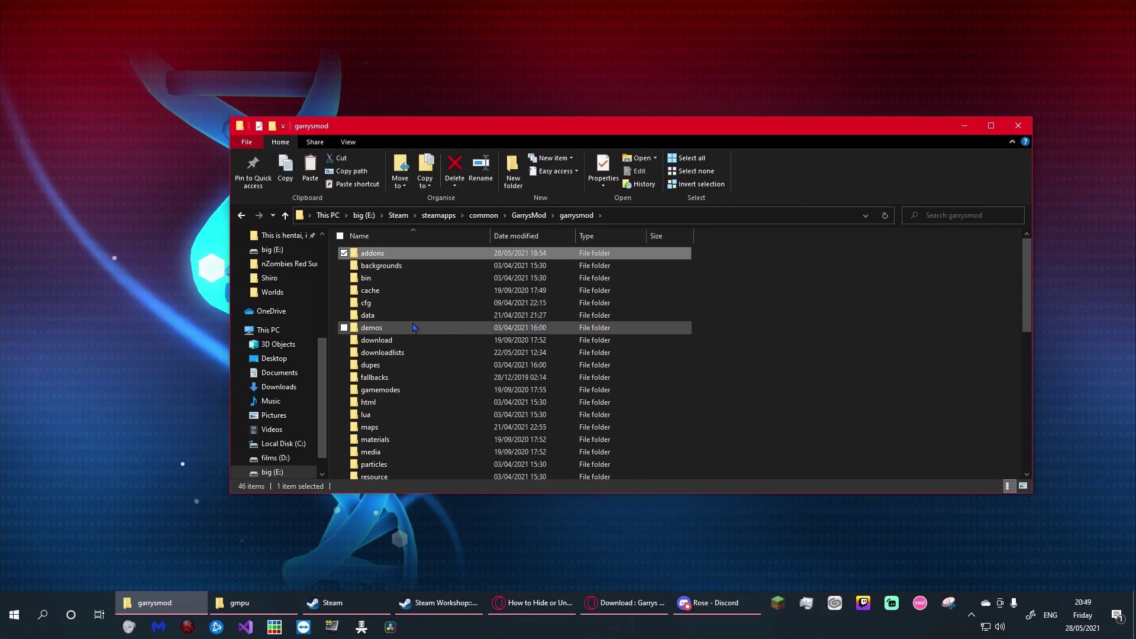
{"action": "double_click", "coordinate": [354, 315]}
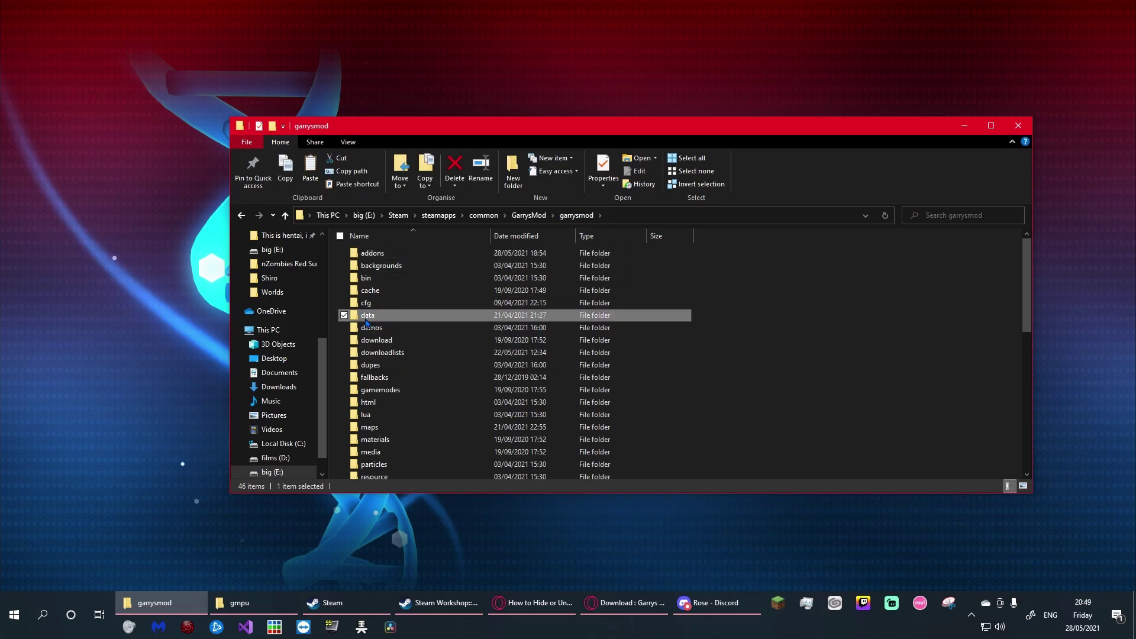
{"action": "left_click_drag", "start_coordinate": [1028, 259], "coordinate": [1014, 324]}
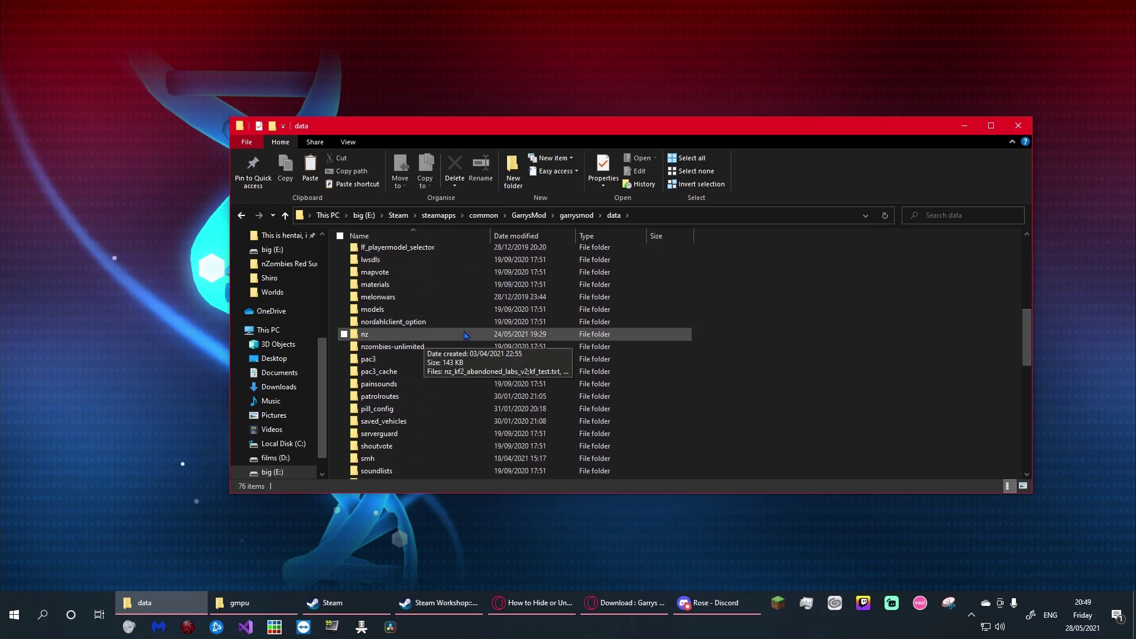
{"action": "double_click", "coordinate": [372, 335]}
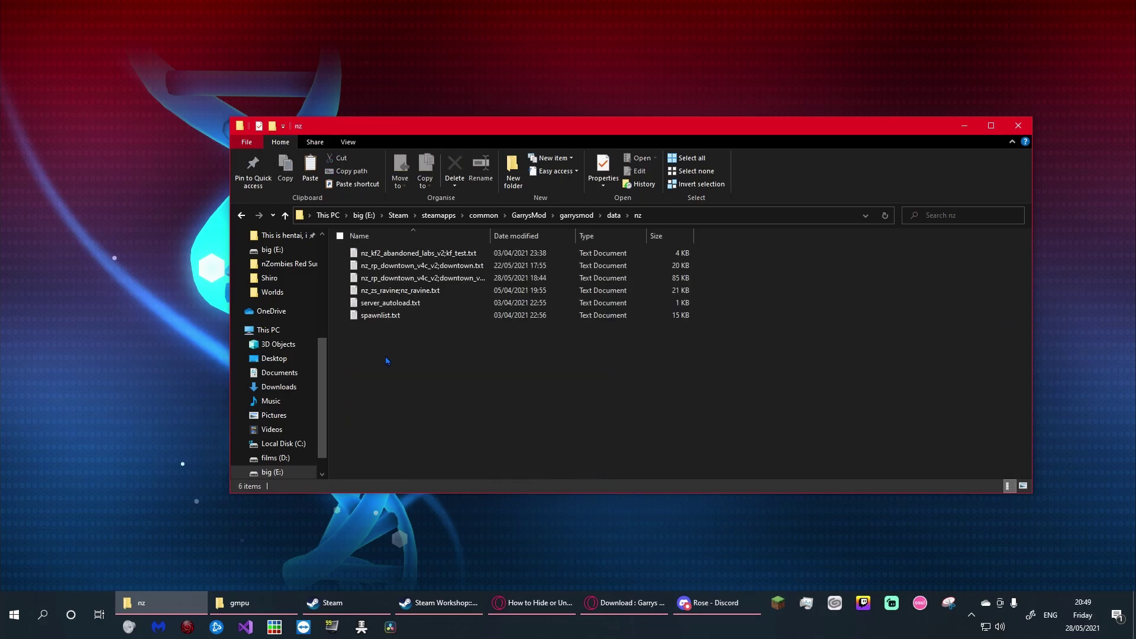
{"action": "left_click_drag", "start_coordinate": [465, 402], "coordinate": [422, 358]}
{"action": "left_click", "coordinate": [397, 281]}
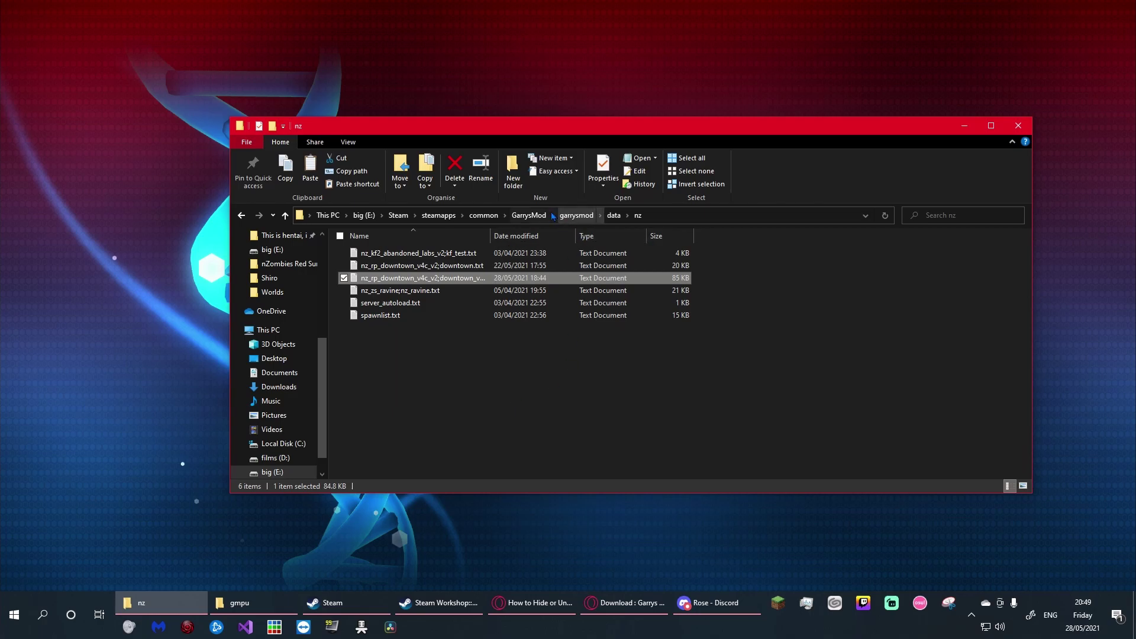
Return to the lua folder of the nZombies Red Sun addon.
{"action": "left_click", "coordinate": [571, 215]}
{"action": "double_click", "coordinate": [446, 254]}
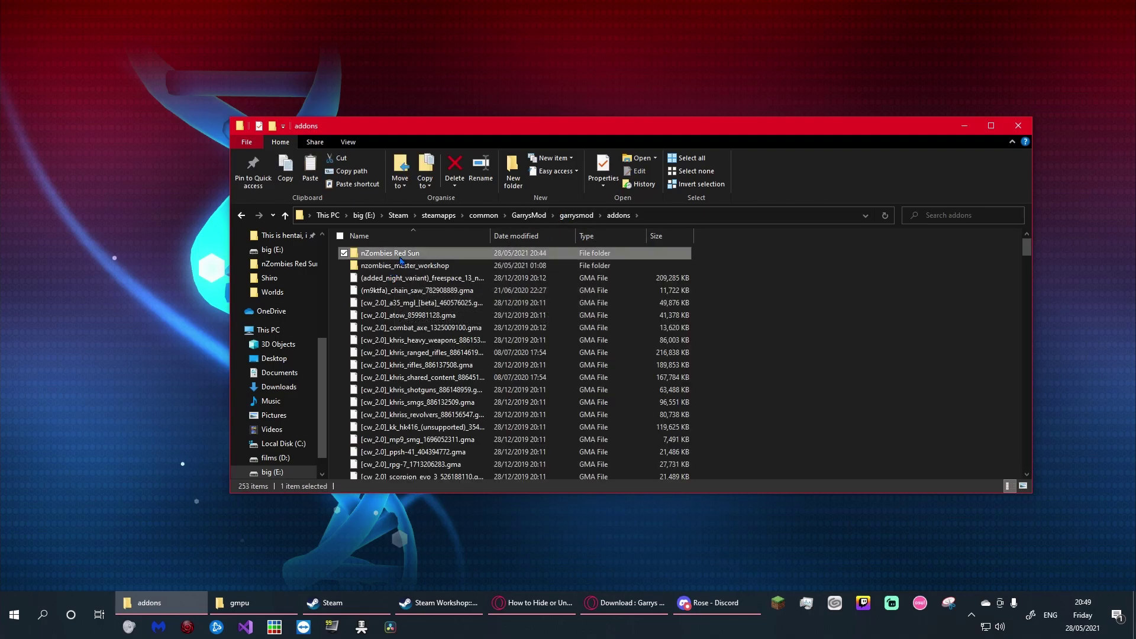
{"action": "double_click", "coordinate": [414, 255]}
{"action": "double_click", "coordinate": [414, 255]}
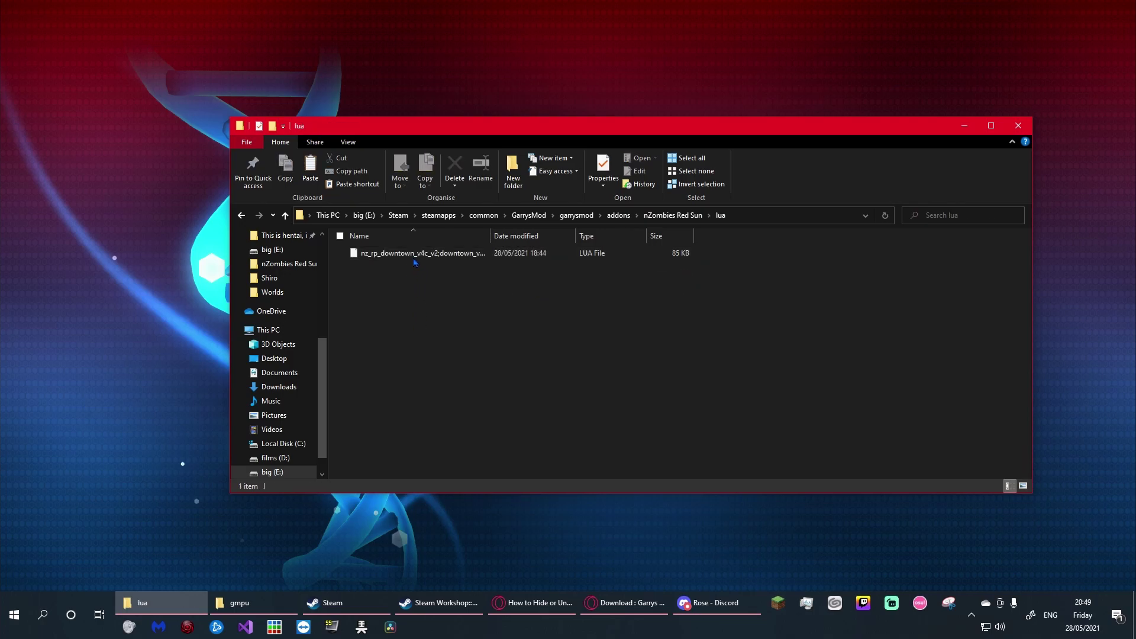
{"action": "left_click_drag", "start_coordinate": [756, 251], "coordinate": [732, 269]}
Highlight the lua extension in the config file's name without renaming it, and display the file name extensions option.
{"action": "left_click", "coordinate": [438, 254]}
{"action": "right_click", "coordinate": [438, 254]}
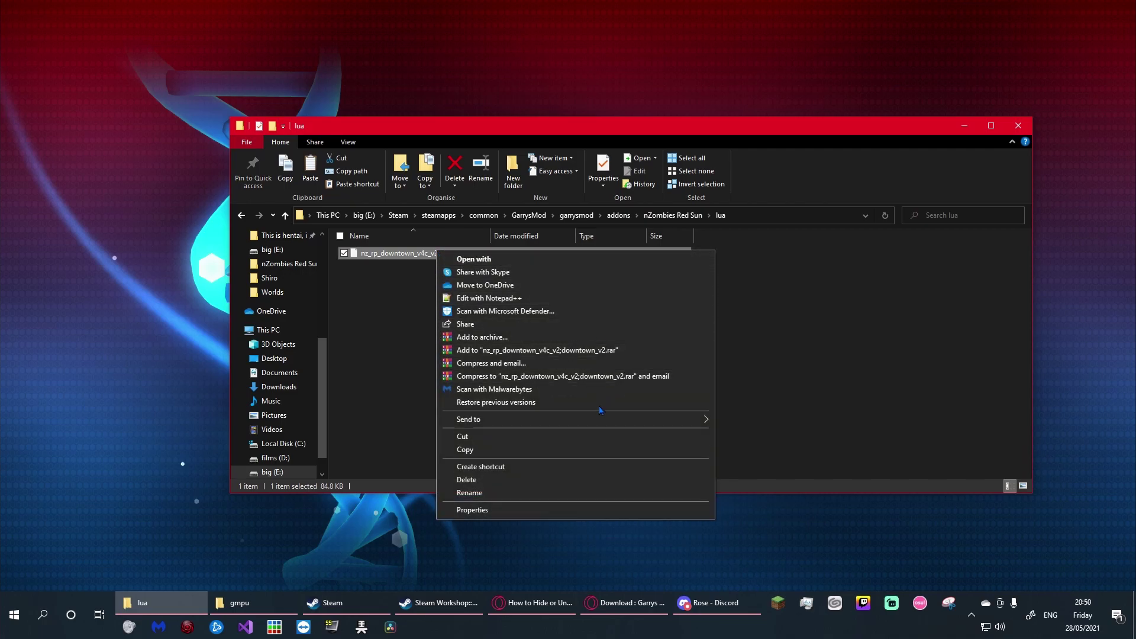
{"action": "left_click", "coordinate": [592, 493]}
{"action": "key", "text": "End"}
{"action": "key", "text": "shift+Left"}
{"action": "key", "text": "shift+Left"}
{"action": "key", "text": "shift+Left"}
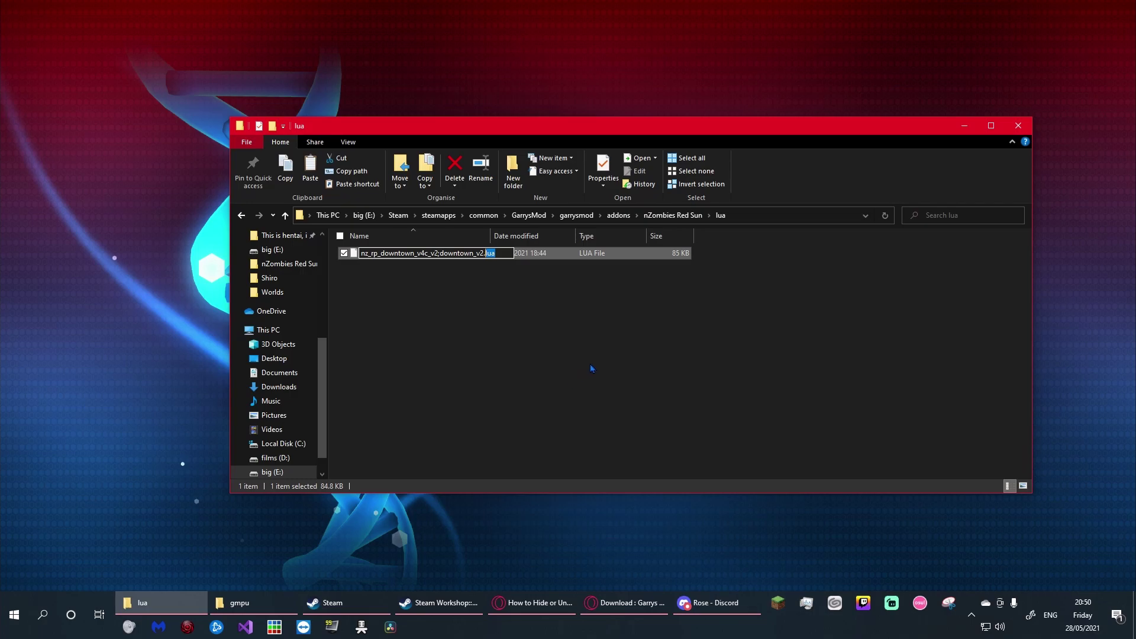
{"action": "left_click", "coordinate": [563, 295]}
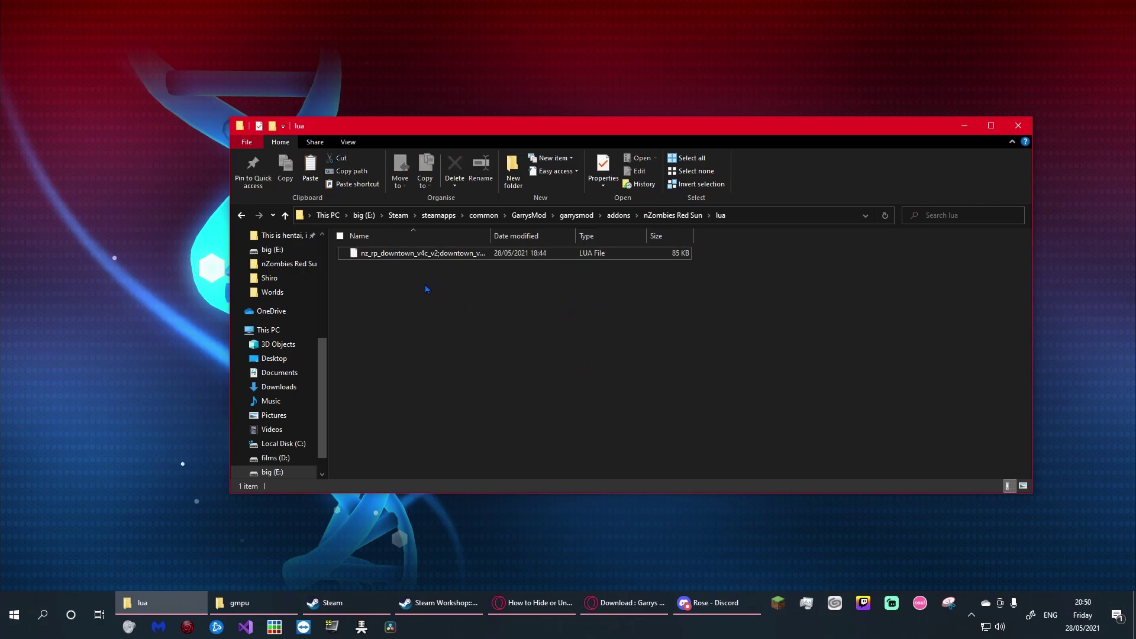
{"action": "left_click", "coordinate": [348, 142]}
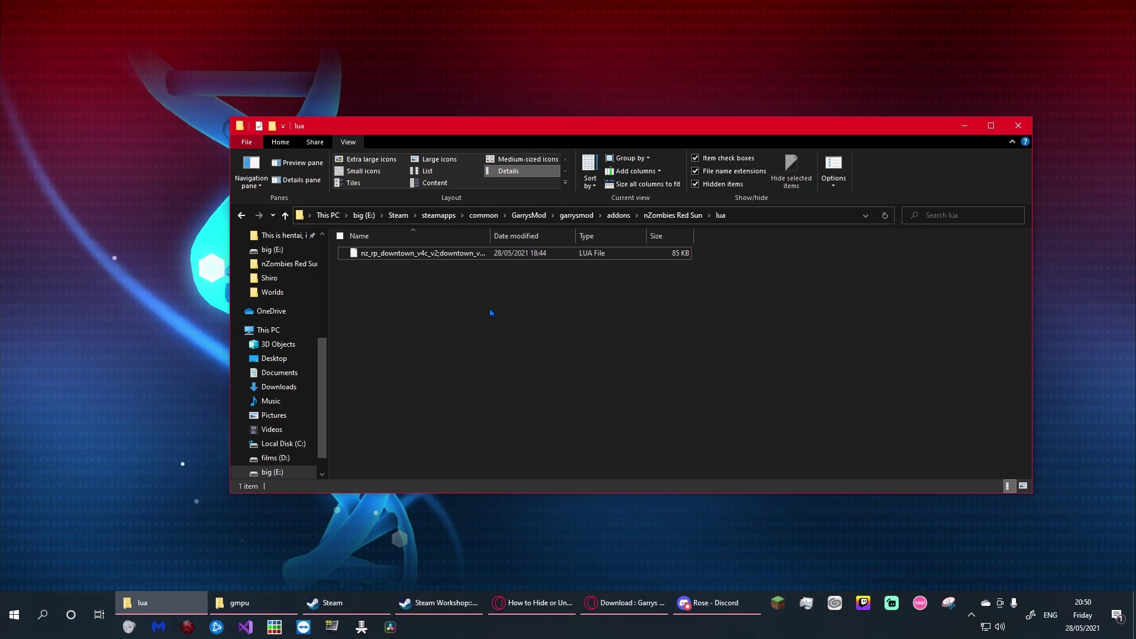
{"action": "left_click_drag", "start_coordinate": [513, 309], "coordinate": [381, 270]}
{"action": "left_click_drag", "start_coordinate": [467, 268], "coordinate": [478, 277]}
Check the nZombies Red Sun addon's maps folder, and find and select rp_downtown_v4c_v2.nav in garrysmod's own maps folder.
{"action": "left_click", "coordinate": [669, 215]}
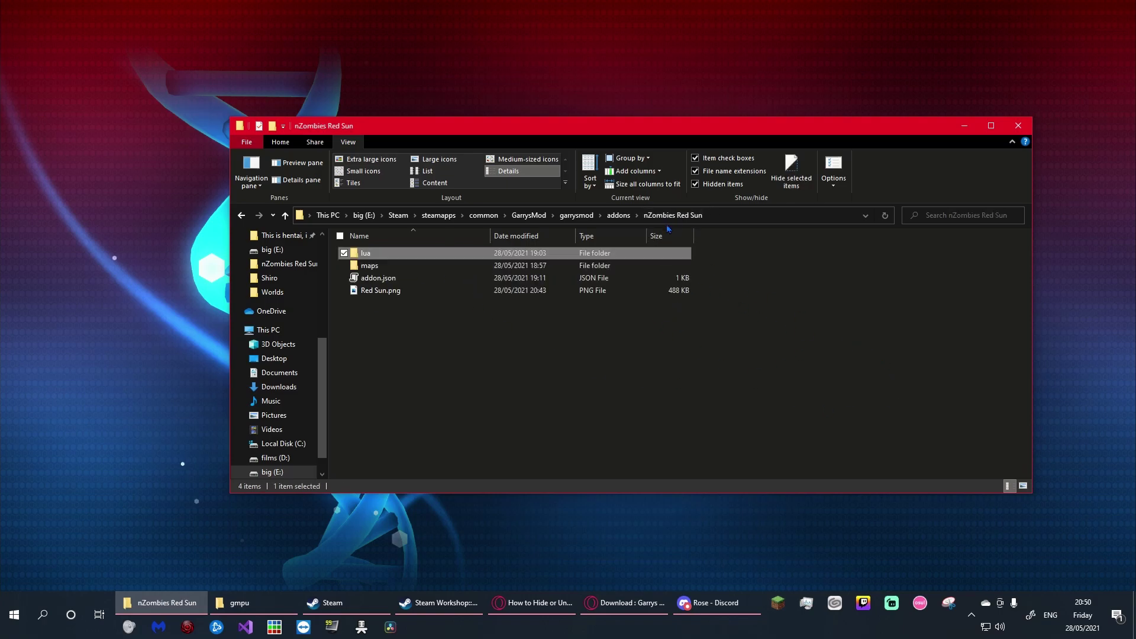
{"action": "left_click", "coordinate": [534, 266]}
{"action": "double_click", "coordinate": [534, 266]}
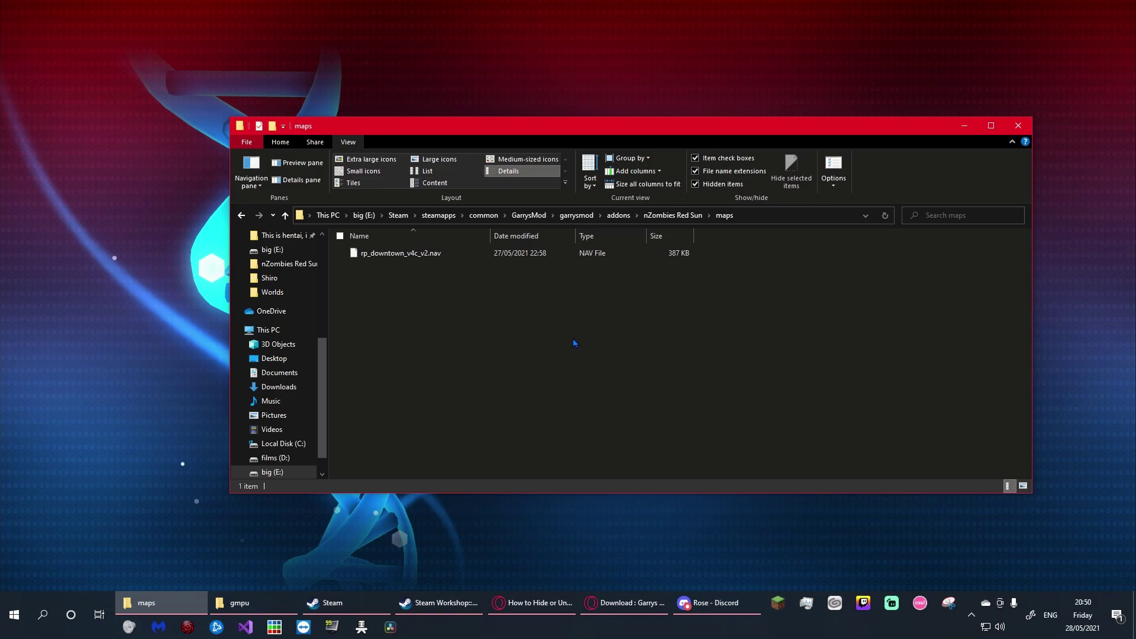
{"action": "left_click", "coordinate": [576, 215]}
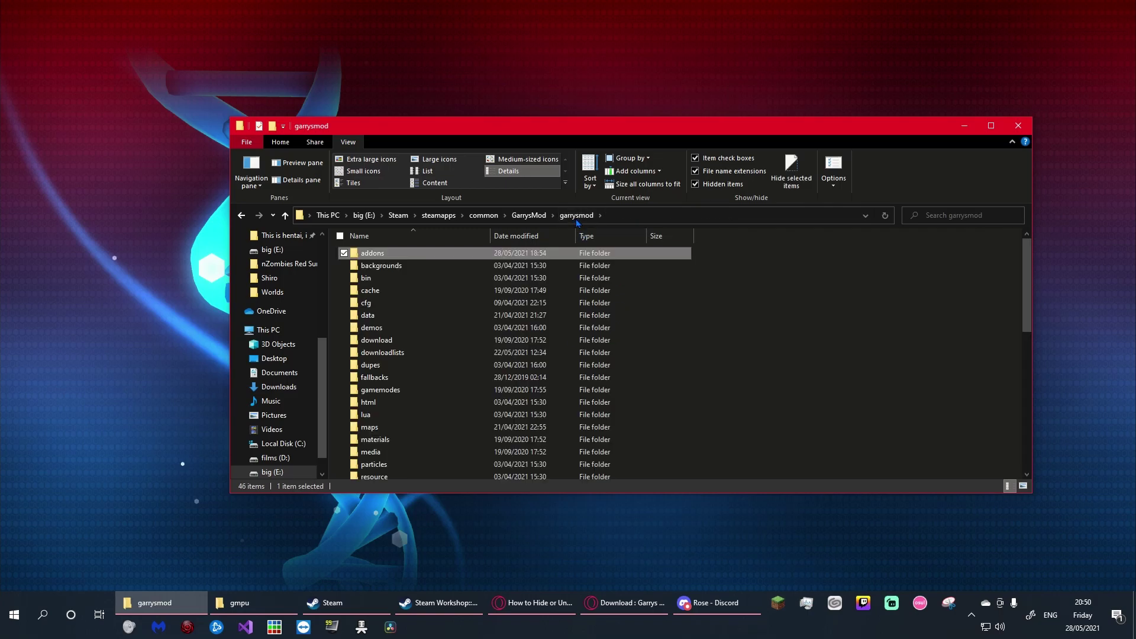
{"action": "double_click", "coordinate": [403, 427]}
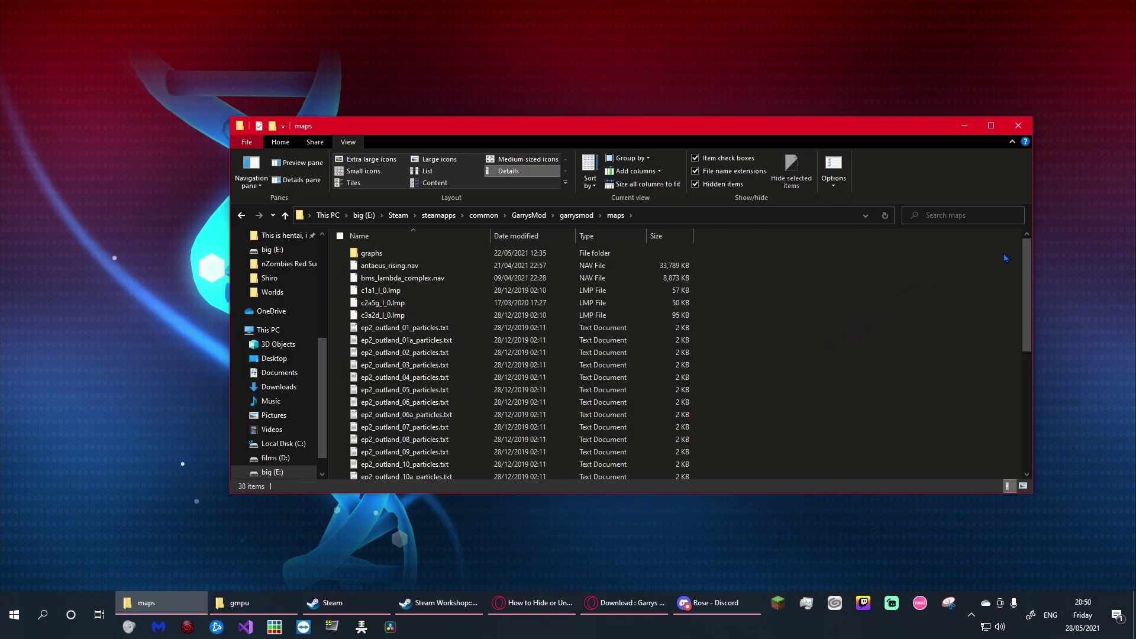
{"action": "left_click_drag", "start_coordinate": [1027, 246], "coordinate": [1027, 359]}
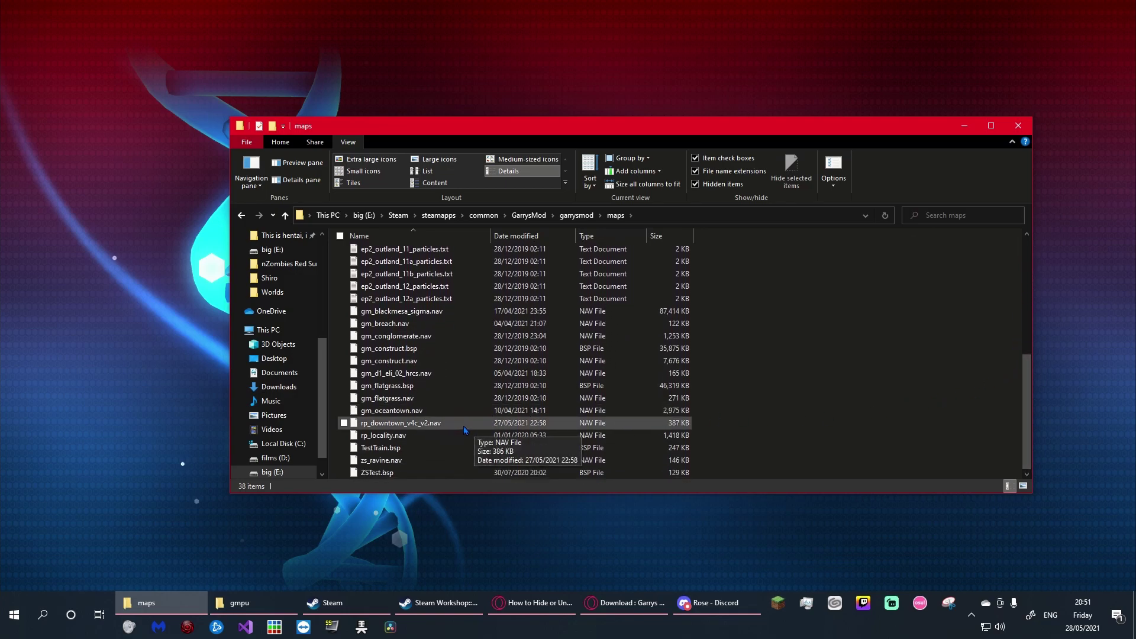
{"action": "left_click_drag", "start_coordinate": [463, 427], "coordinate": [373, 431]}
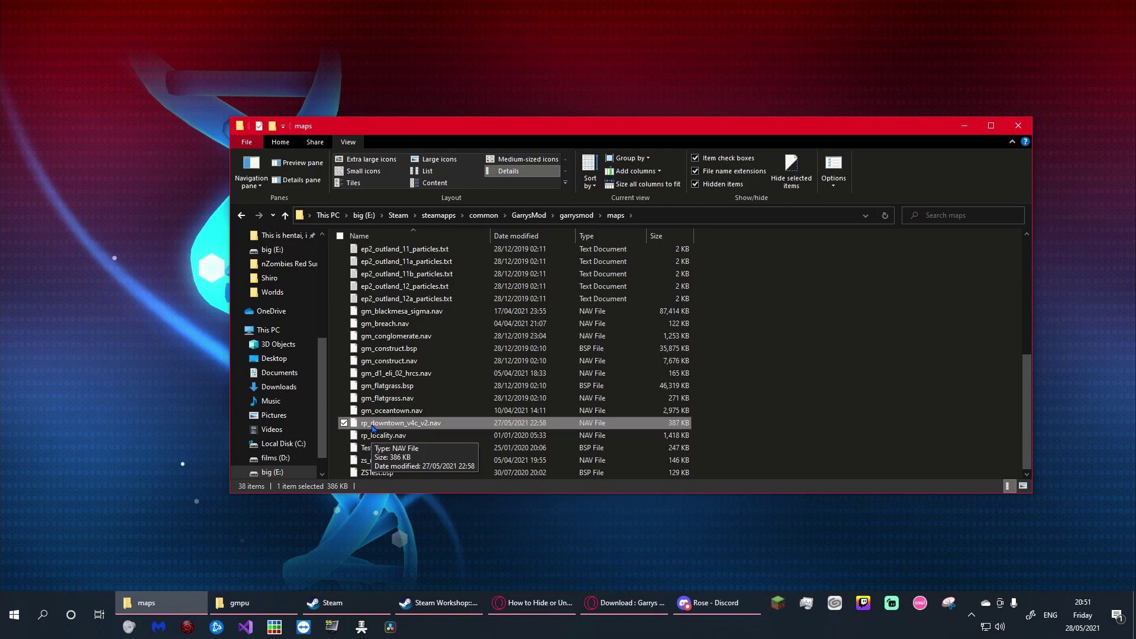
Return to the maps folder of the nZombies Red Sun addon and point out its nav file.
{"action": "left_click", "coordinate": [576, 215]}
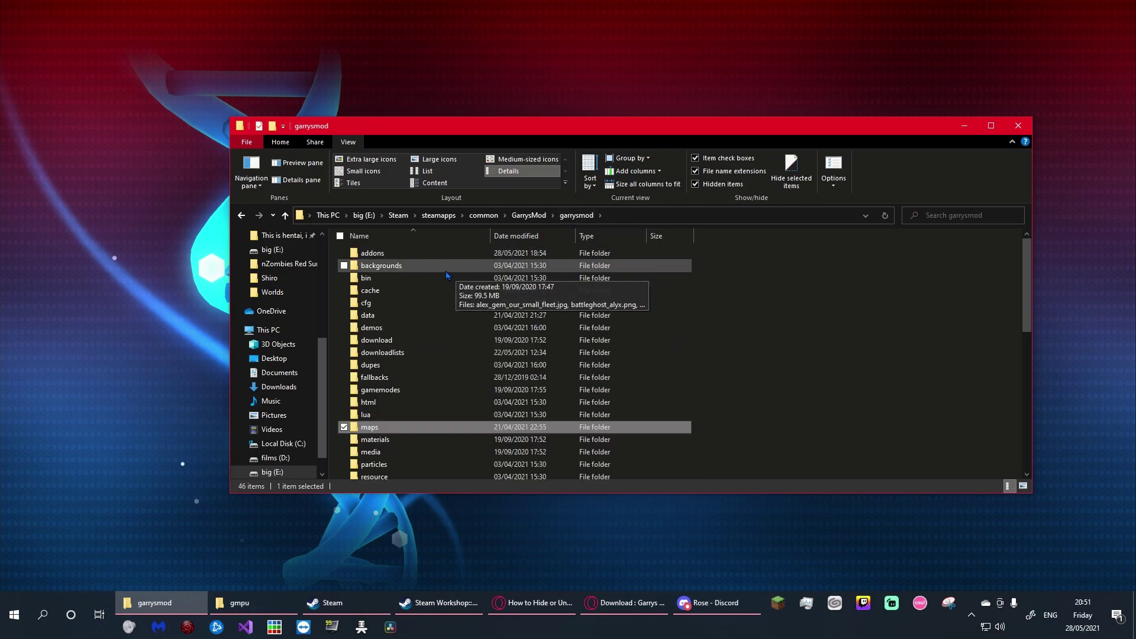
{"action": "double_click", "coordinate": [374, 253]}
{"action": "double_click", "coordinate": [376, 253]}
{"action": "double_click", "coordinate": [376, 273]}
{"action": "left_click_drag", "start_coordinate": [376, 273], "coordinate": [556, 248]}
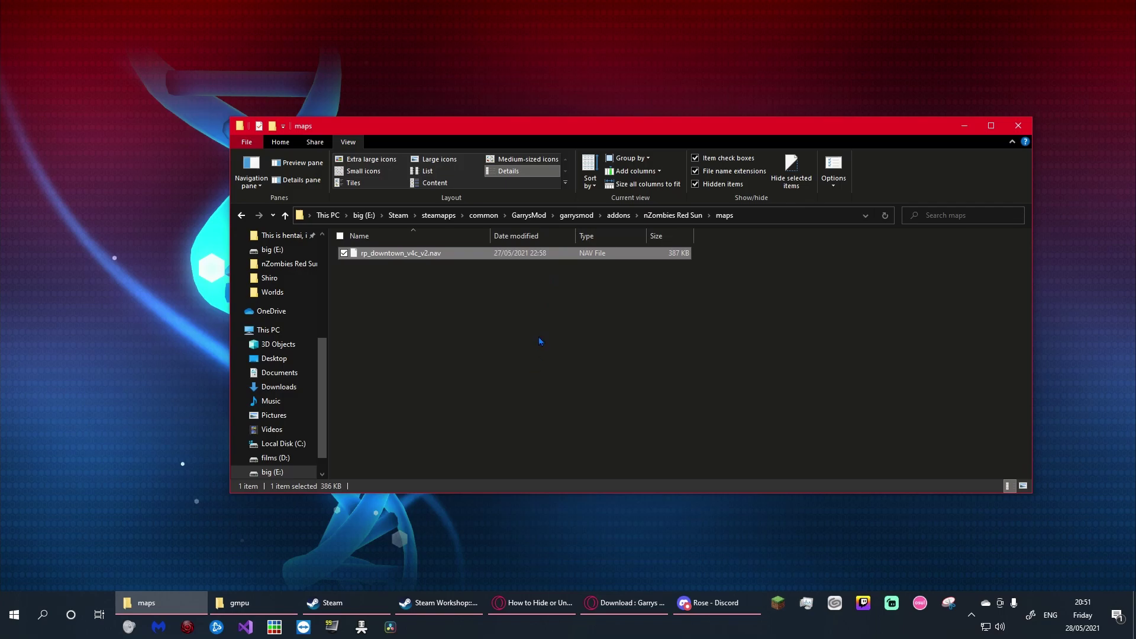
{"action": "left_click", "coordinate": [539, 338]}
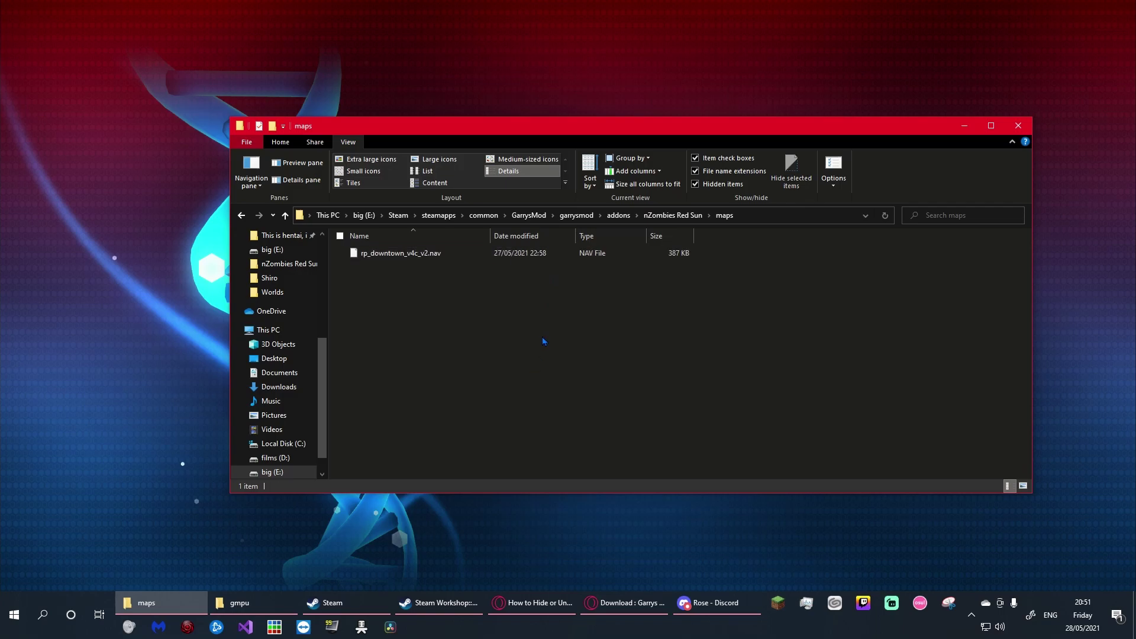
Go up to the nZombies Red Sun folder, view the Red Sun.png image and close it.
{"action": "left_click", "coordinate": [654, 216]}
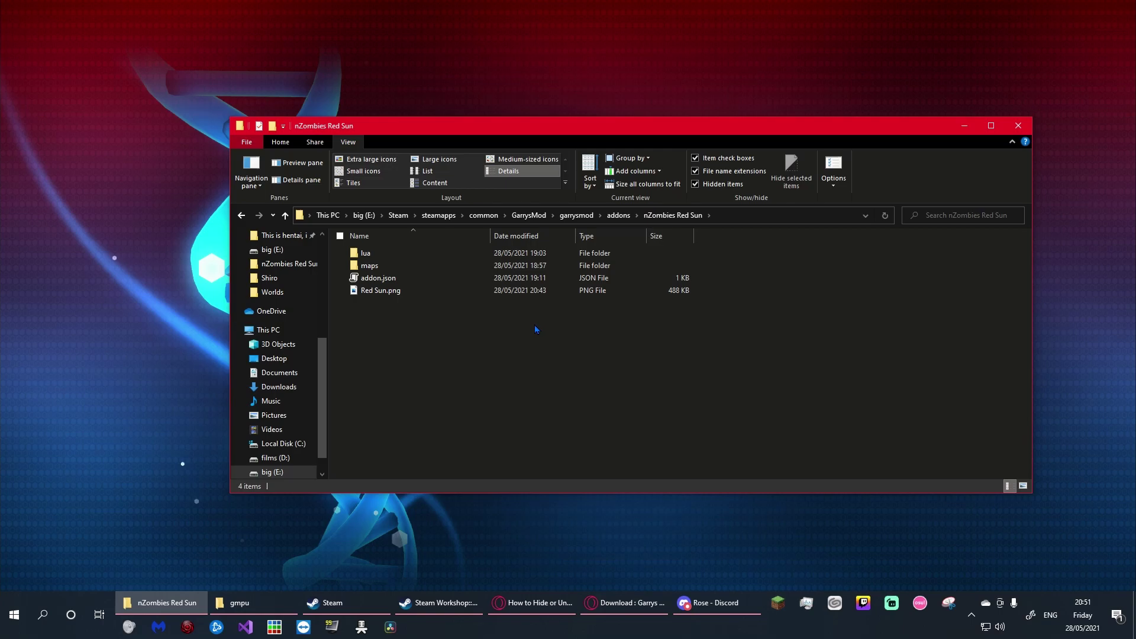
{"action": "double_click", "coordinate": [563, 290]}
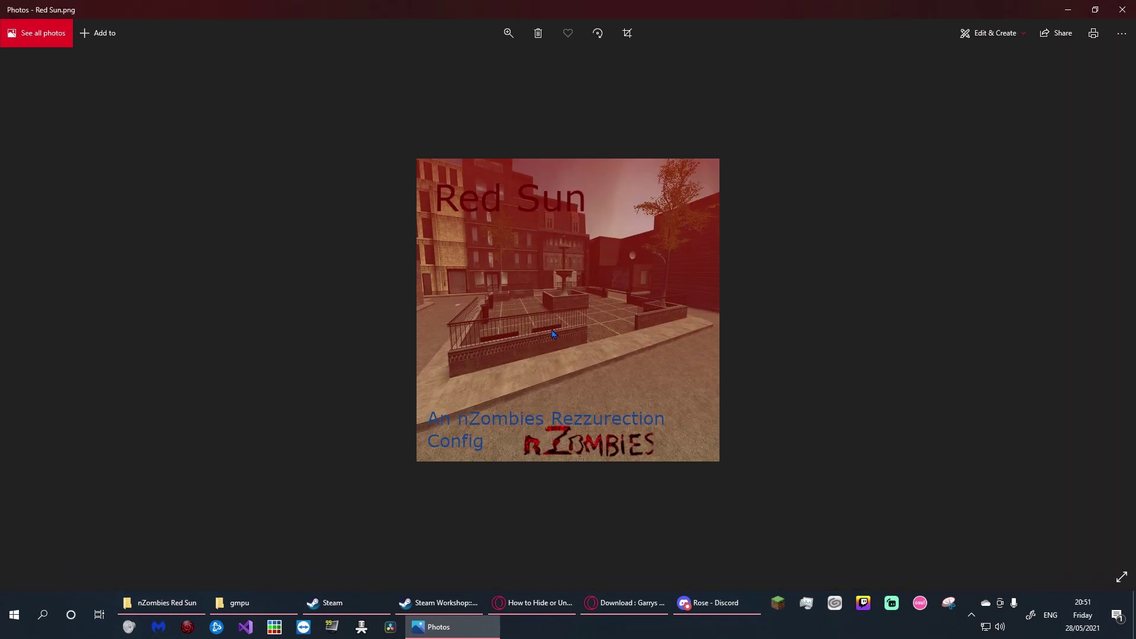
{"action": "left_click", "coordinate": [1122, 9]}
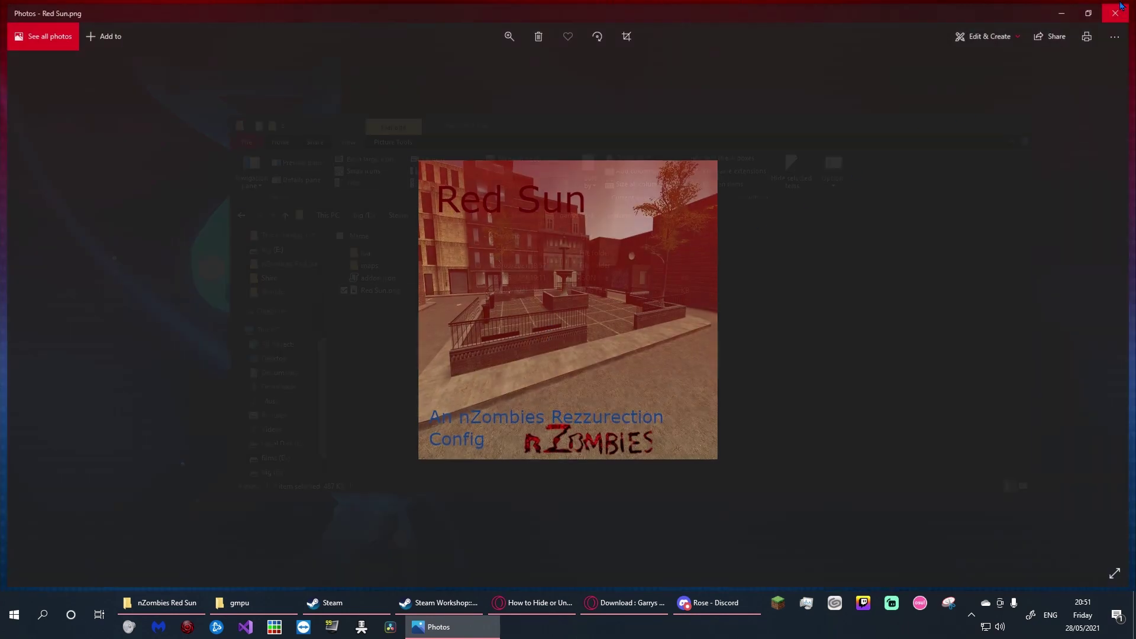
Delete addon.json from the nZombies Red Sun folder.
{"action": "left_click_drag", "start_coordinate": [736, 275], "coordinate": [388, 283]}
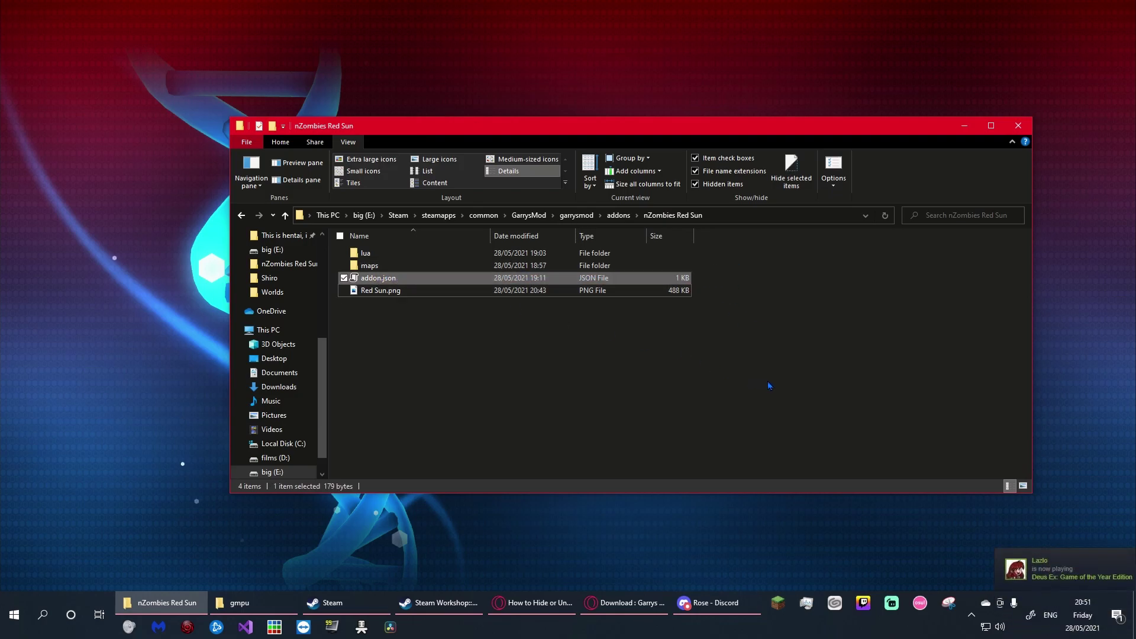
{"action": "key", "text": "Delete"}
{"action": "key", "text": "Return"}
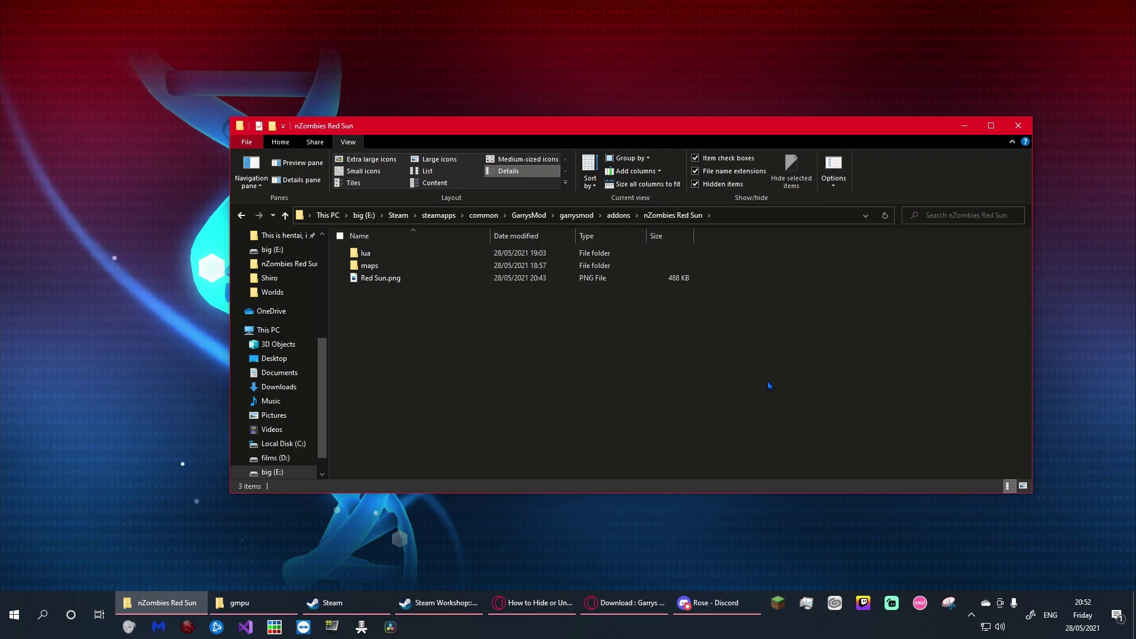
Switch to the gmpu folder window and select gmad.exe and gmpublish.exe.
{"action": "left_click", "coordinate": [240, 602]}
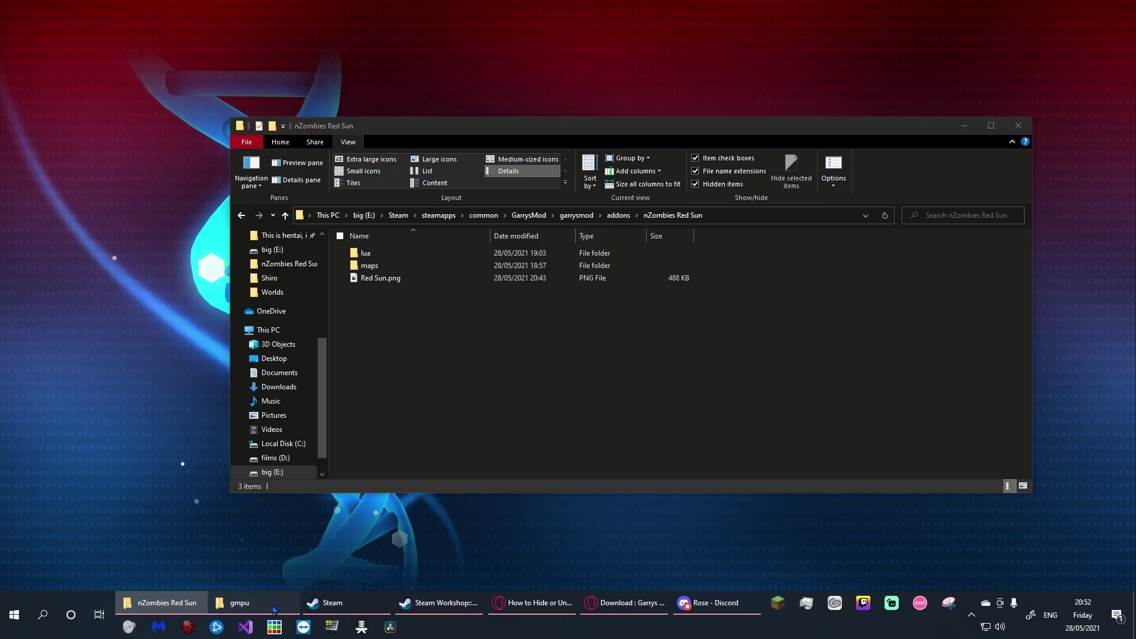
{"action": "left_click_drag", "start_coordinate": [432, 414], "coordinate": [446, 392]}
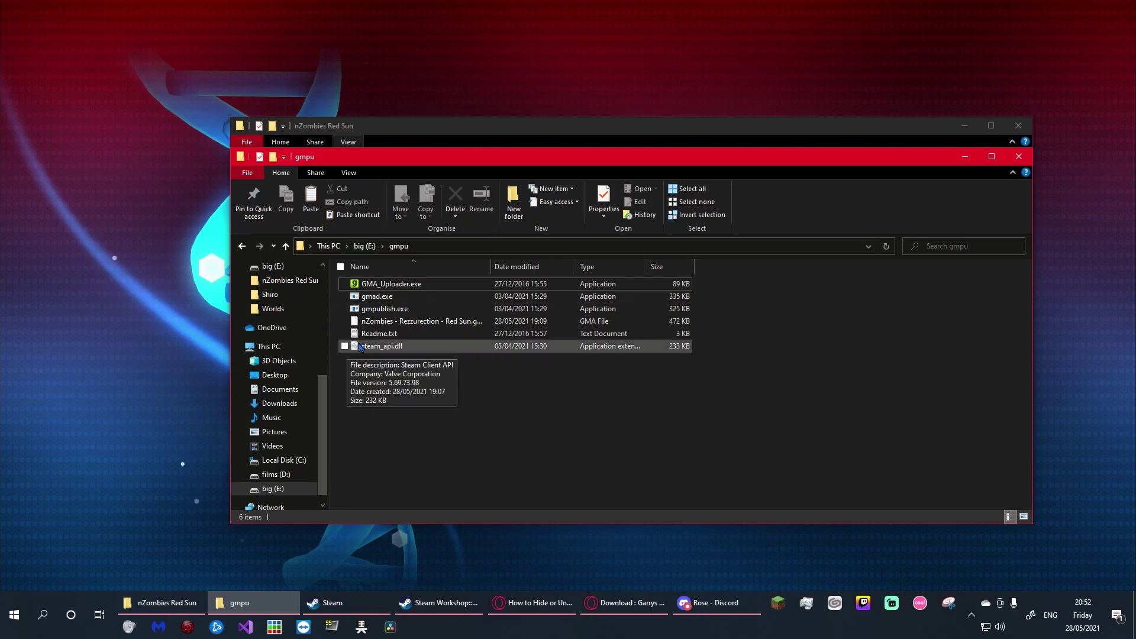
{"action": "left_click_drag", "start_coordinate": [503, 381], "coordinate": [464, 364]}
{"action": "left_click", "coordinate": [379, 296]}
{"action": "left_click", "coordinate": [384, 308], "text": "shift"}
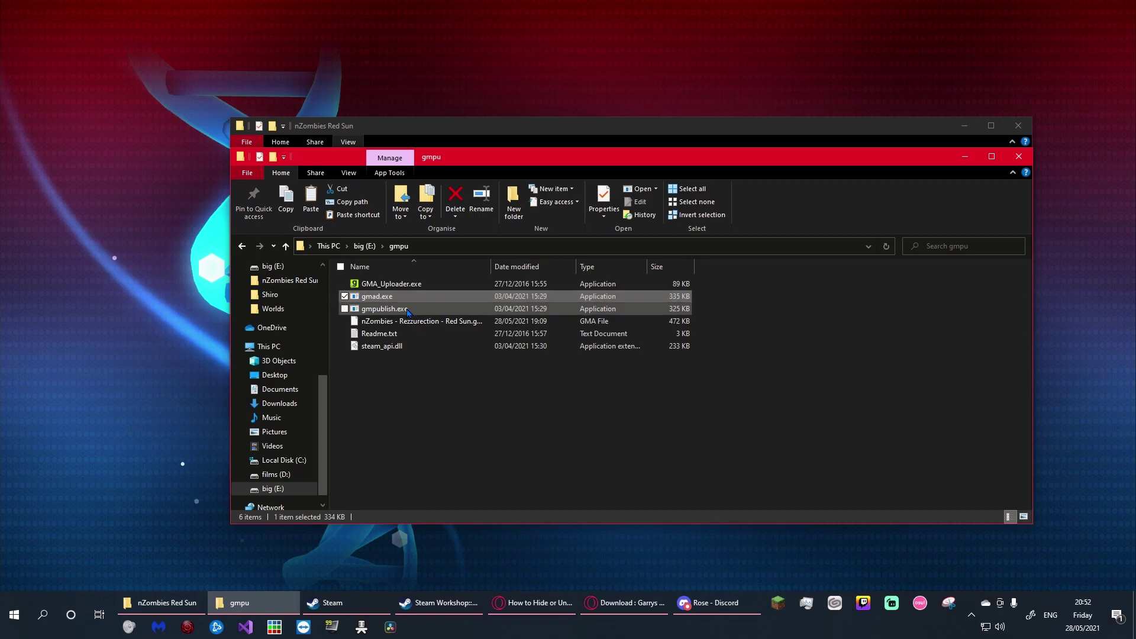
Add steam_api.dll to the selection in gmpu, and open the GarrysMod bin folder in the other window.
{"action": "left_click", "coordinate": [396, 346], "text": "ctrl"}
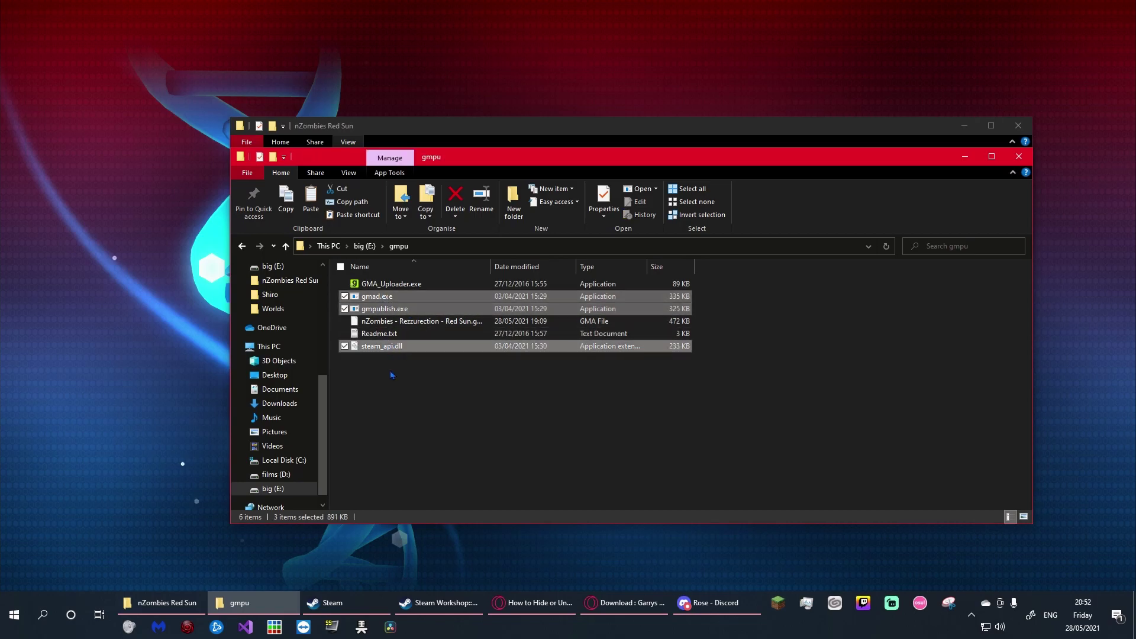
{"action": "left_click_drag", "start_coordinate": [477, 161], "coordinate": [479, 256]}
{"action": "left_click_drag", "start_coordinate": [592, 125], "coordinate": [588, 69]}
{"action": "left_click", "coordinate": [530, 158]}
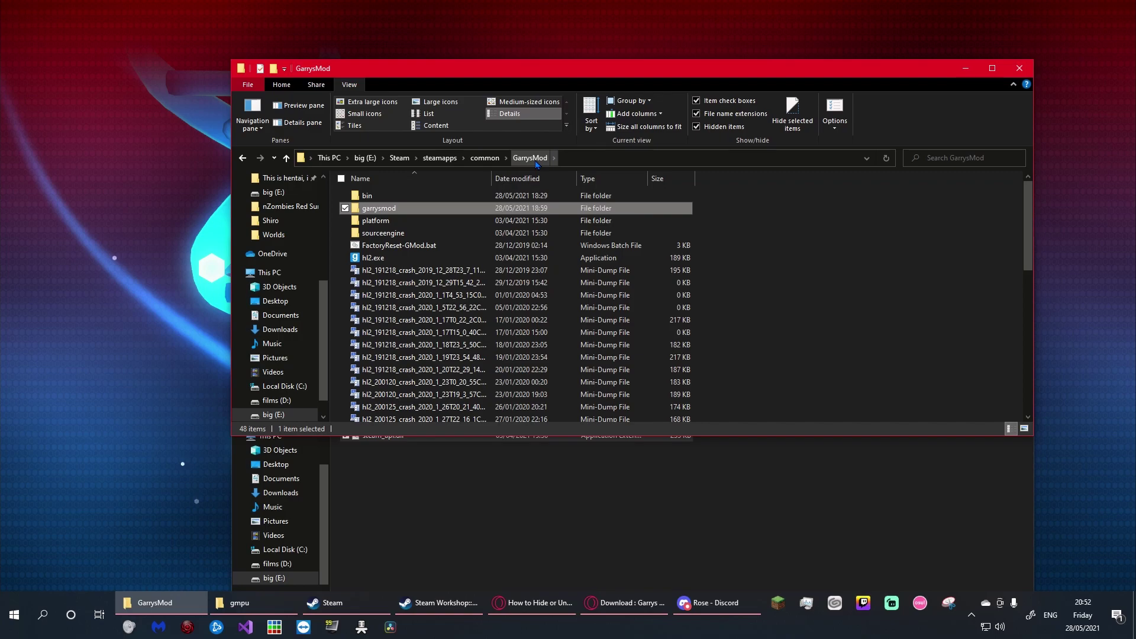
{"action": "double_click", "coordinate": [421, 197]}
{"action": "left_click_drag", "start_coordinate": [461, 67], "coordinate": [462, 40]}
Select gmad.exe, gmpublish.exe and steam_api.dll together in the GarrysMod bin folder.
{"action": "scroll", "coordinate": [729, 211], "scroll_direction": "down", "scroll_amount": 12}
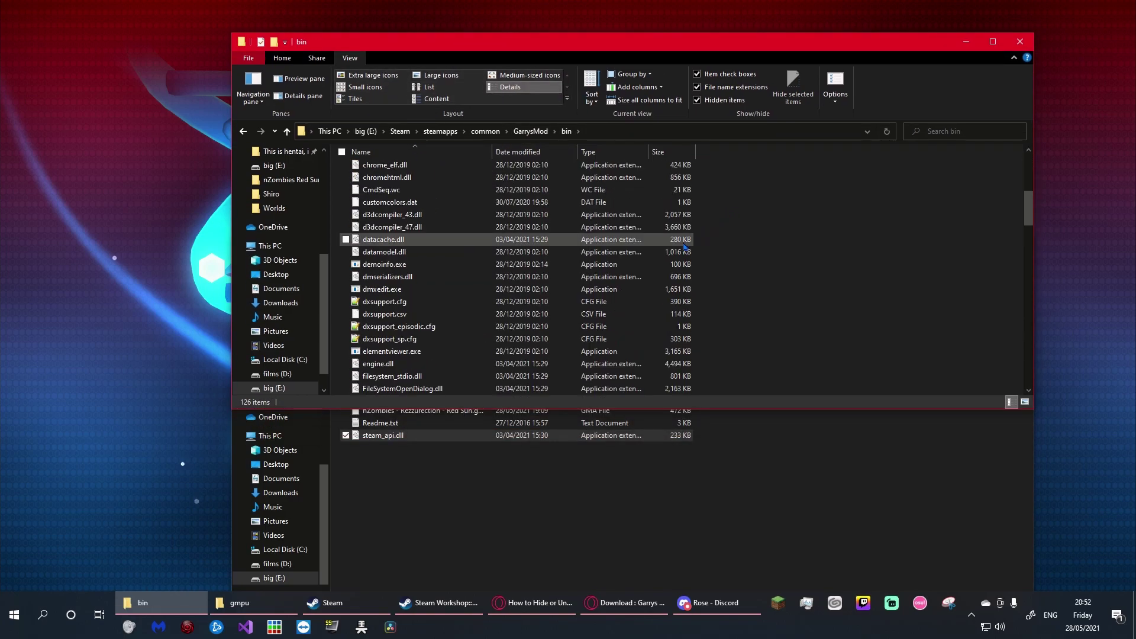
{"action": "scroll", "coordinate": [681, 252], "scroll_direction": "down", "scroll_amount": 1}
{"action": "left_click", "coordinate": [435, 353]}
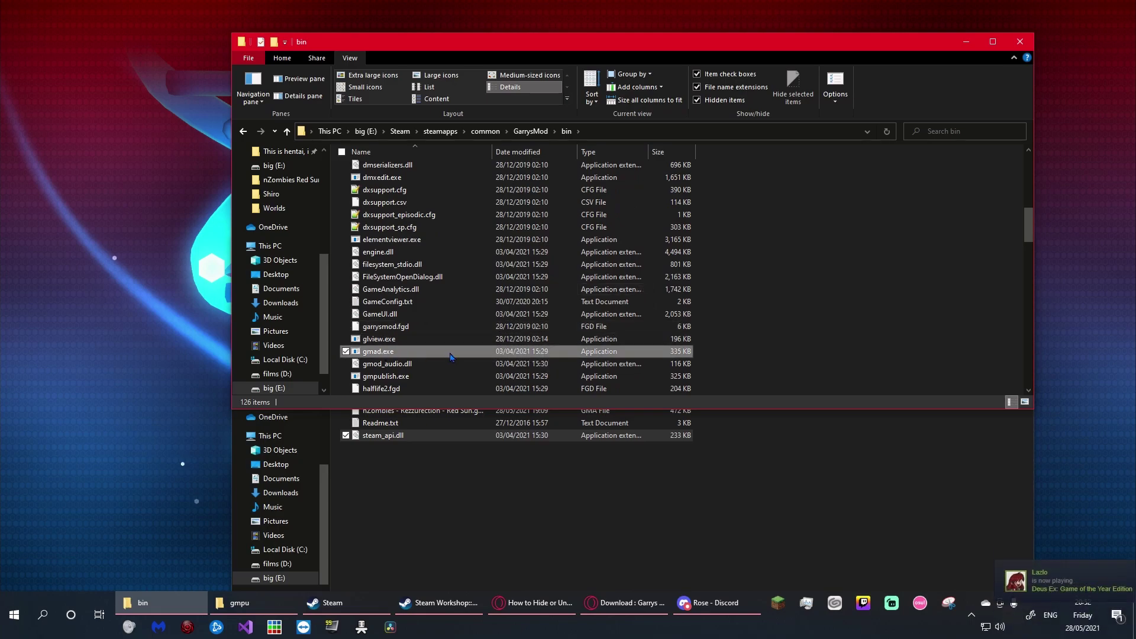
{"action": "scroll", "coordinate": [450, 357], "scroll_direction": "down", "scroll_amount": 1}
{"action": "left_click", "coordinate": [421, 342], "text": "ctrl"}
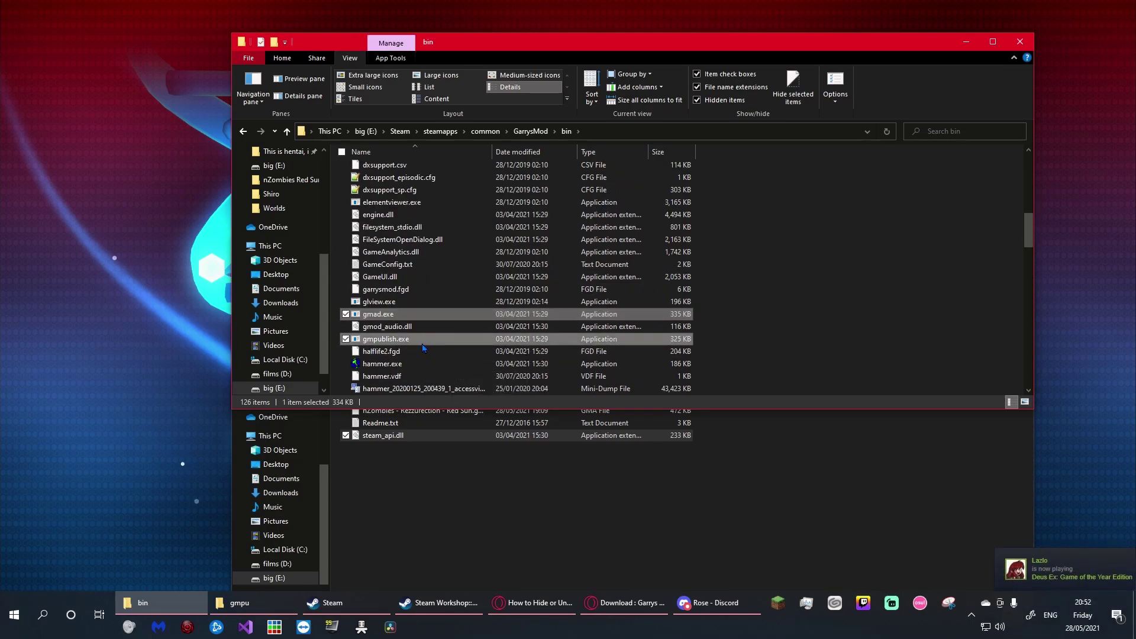
{"action": "scroll", "coordinate": [423, 346], "scroll_direction": "down", "scroll_amount": 5}
{"action": "scroll", "coordinate": [422, 347], "scroll_direction": "down", "scroll_amount": 15}
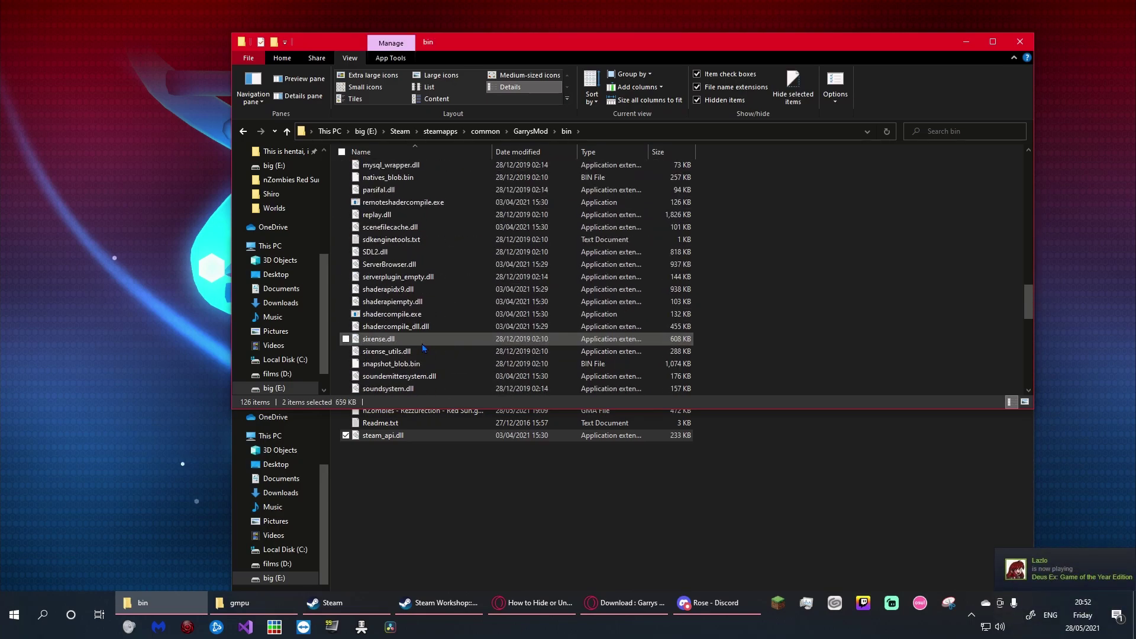
{"action": "scroll", "coordinate": [422, 348], "scroll_direction": "down", "scroll_amount": 3}
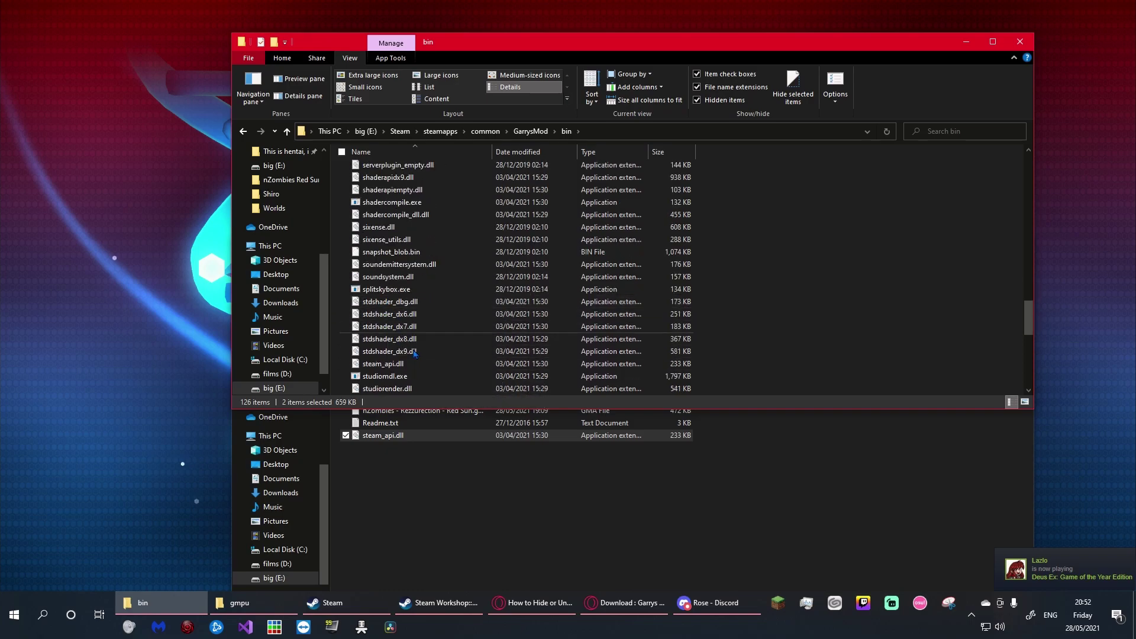
{"action": "scroll", "coordinate": [399, 375], "scroll_direction": "down", "scroll_amount": 1}
{"action": "left_click", "coordinate": [415, 294], "text": "ctrl"}
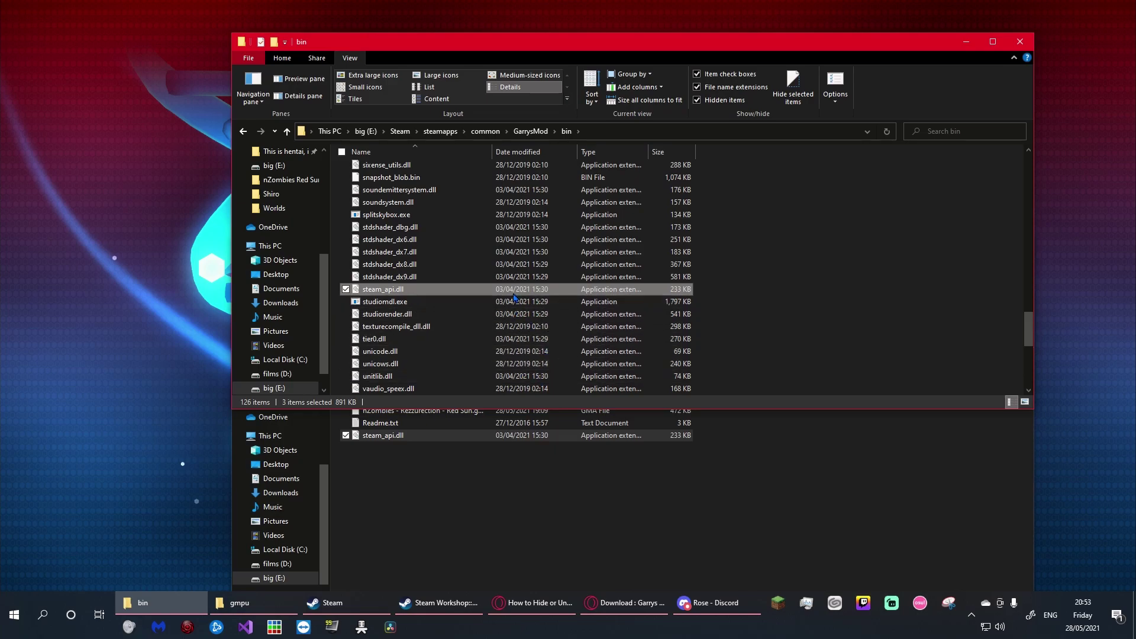
Delete the nZombies - Rezzurection - Red Sun GMA file from the gmpu folder.
{"action": "left_click", "coordinate": [509, 468]}
{"action": "left_click_drag", "start_coordinate": [506, 255], "coordinate": [506, 219]}
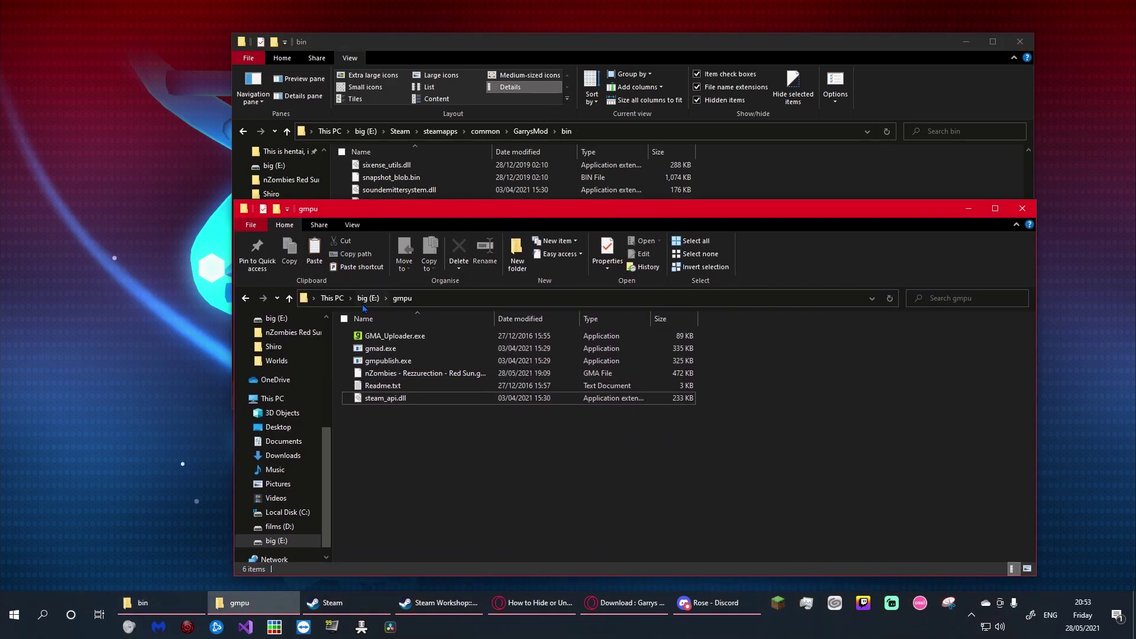
{"action": "left_click", "coordinate": [400, 373]}
{"action": "key", "text": "shift+Delete"}
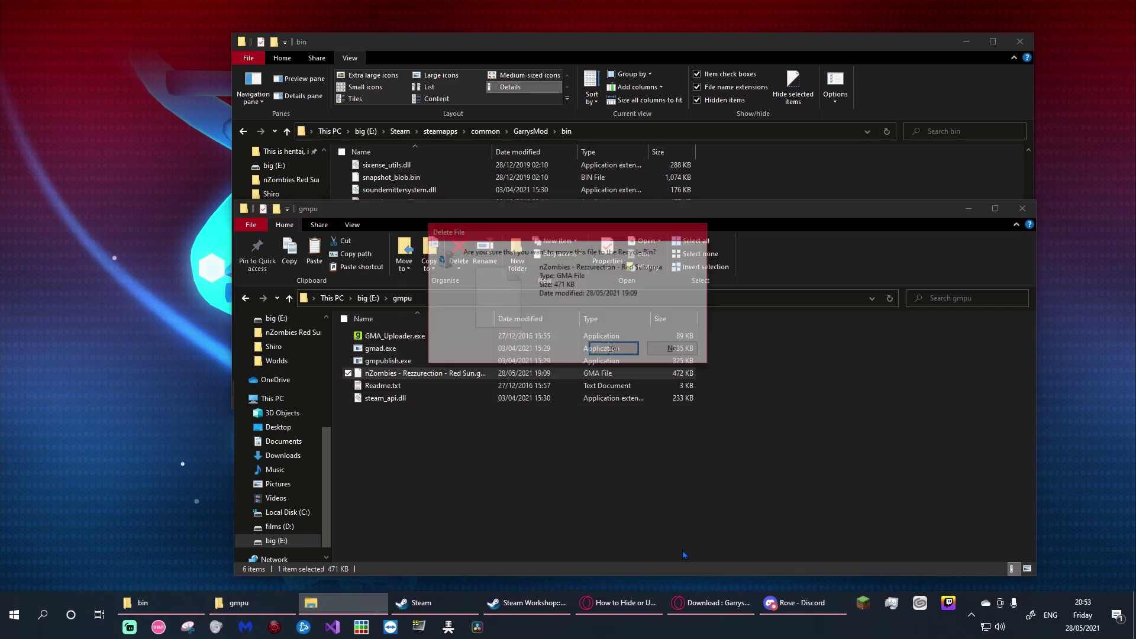
{"action": "key", "text": "Return"}
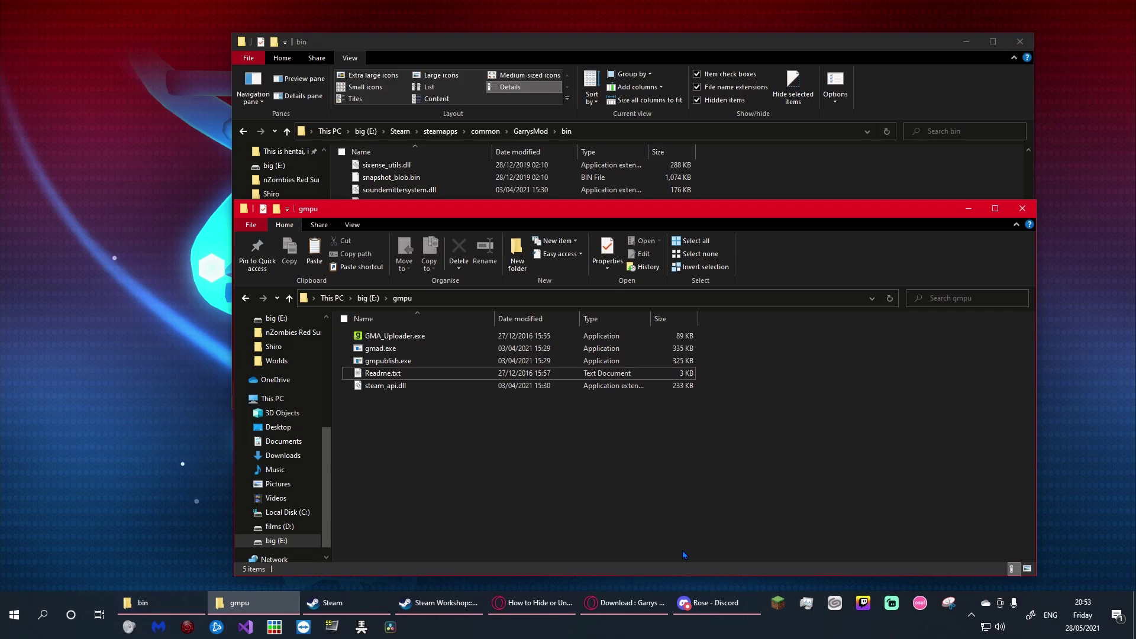
Launch GMA_Uploader.exe from the gmpu folder and set the addon title to "nZombies Rezzurection - Red Sun".
{"action": "left_click", "coordinate": [412, 339]}
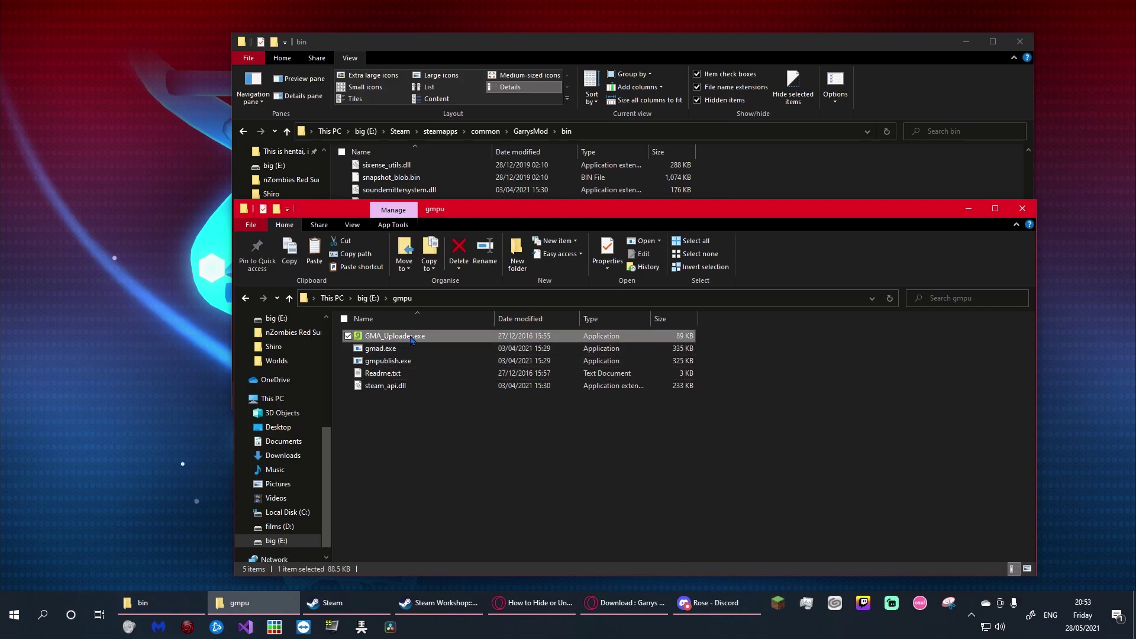
{"action": "left_click_drag", "start_coordinate": [444, 136], "coordinate": [675, 198]}
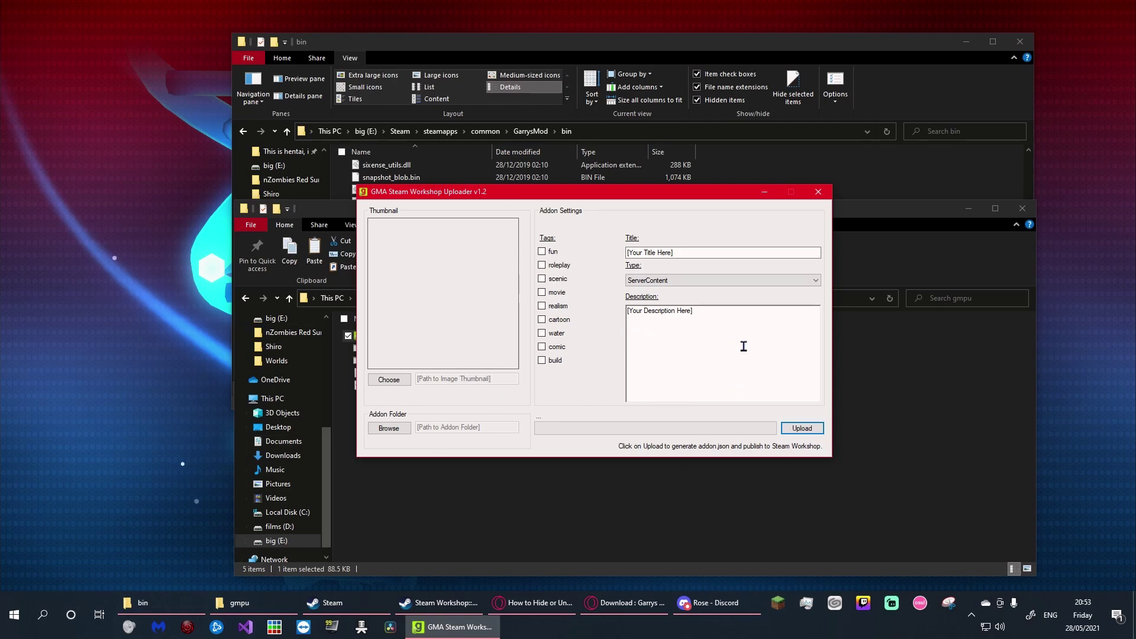
{"action": "left_click_drag", "start_coordinate": [708, 255], "coordinate": [490, 254]}
{"action": "key", "text": "BackSpace"}
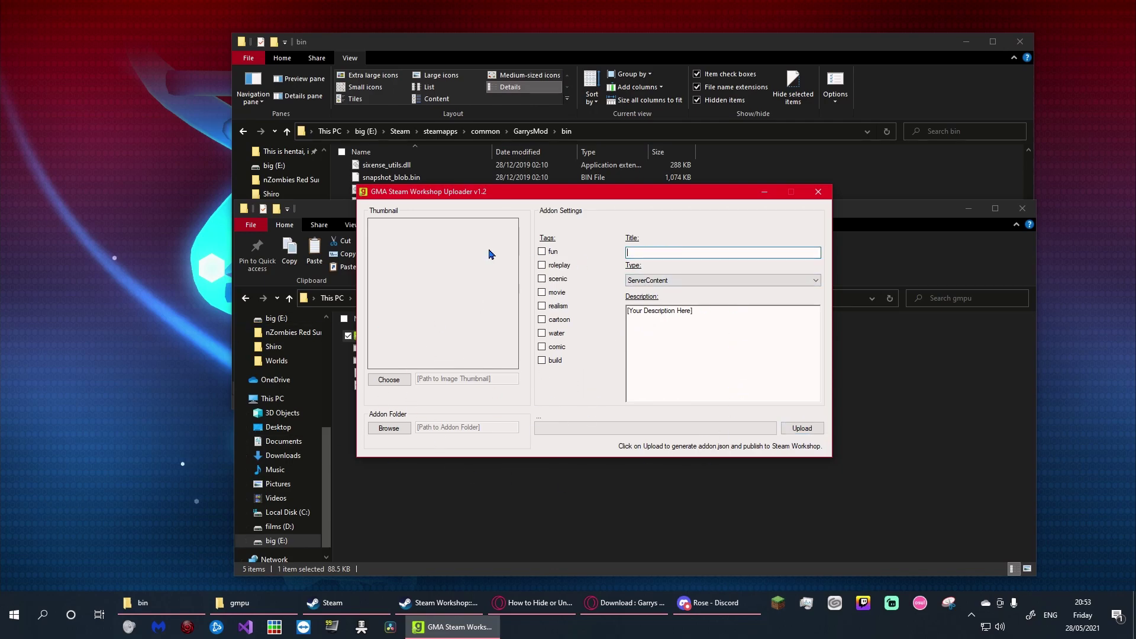
{"action": "type", "text": "nZombies Rezzurection - Red Sun"}
{"action": "left_click", "coordinate": [696, 252]}
{"action": "type", "text": ":"}
{"action": "key", "text": "BackSpace"}
{"action": "key", "text": "BackSpace"}
Replace the placeholder addon description with "My nZombies Rezzurection config".
{"action": "key", "text": "Tab"}
{"action": "key", "text": "Tab"}
{"action": "key", "text": "BackSpace"}
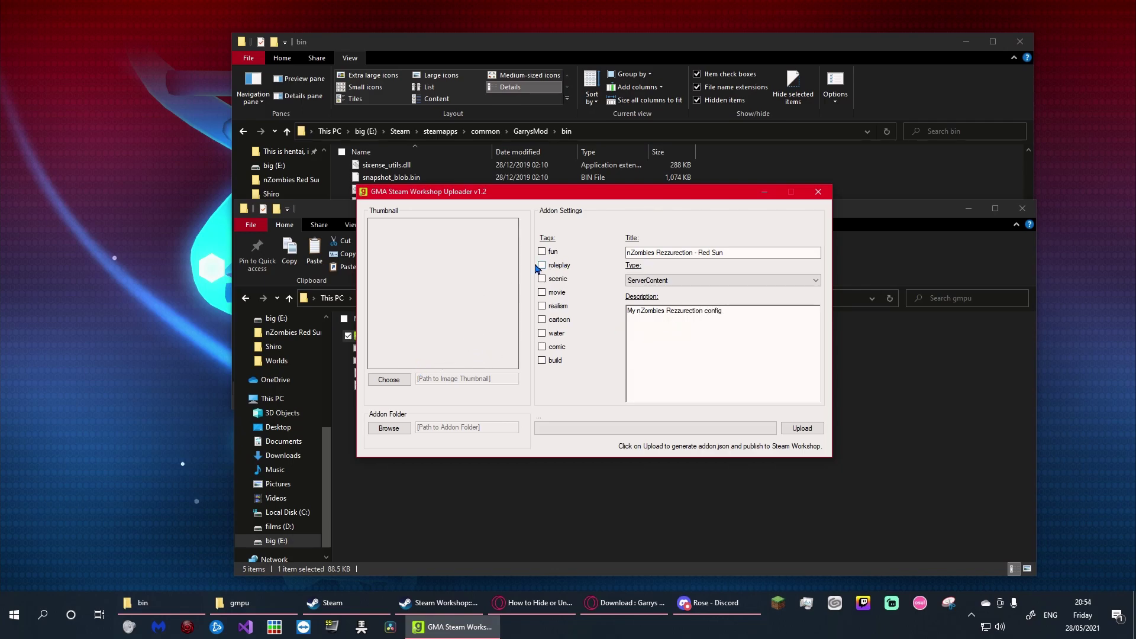
Go from the GarrysMod bin folder to garrysmod\addons\nZombies Red Sun and select the folder's full path.
{"action": "left_click", "coordinate": [738, 166]}
{"action": "key", "text": "BackSpace"}
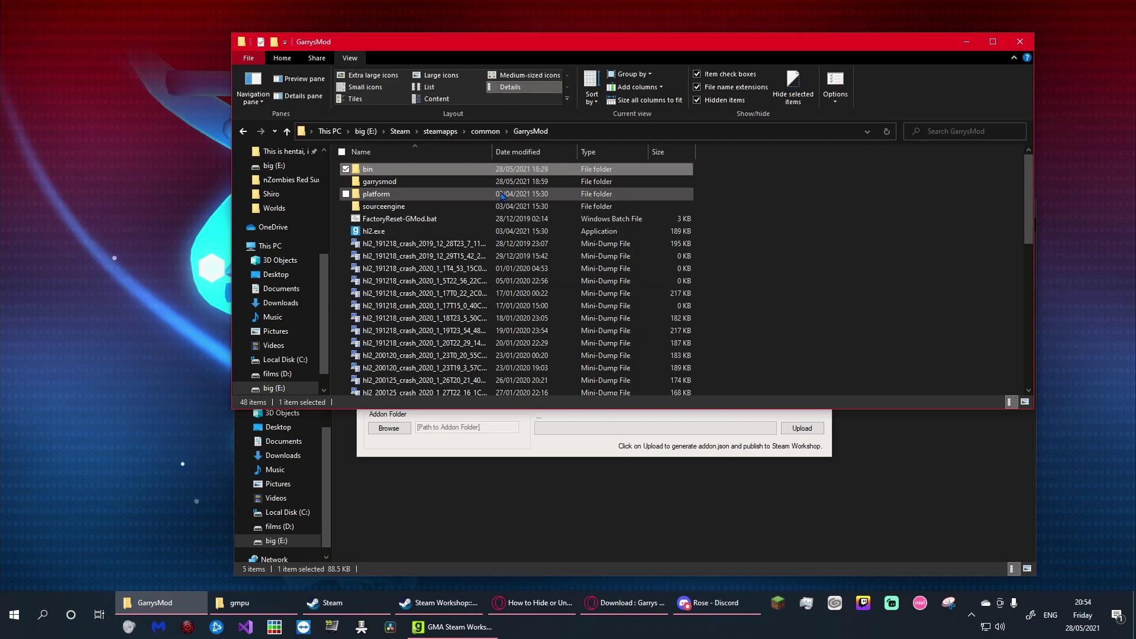
{"action": "double_click", "coordinate": [414, 182]}
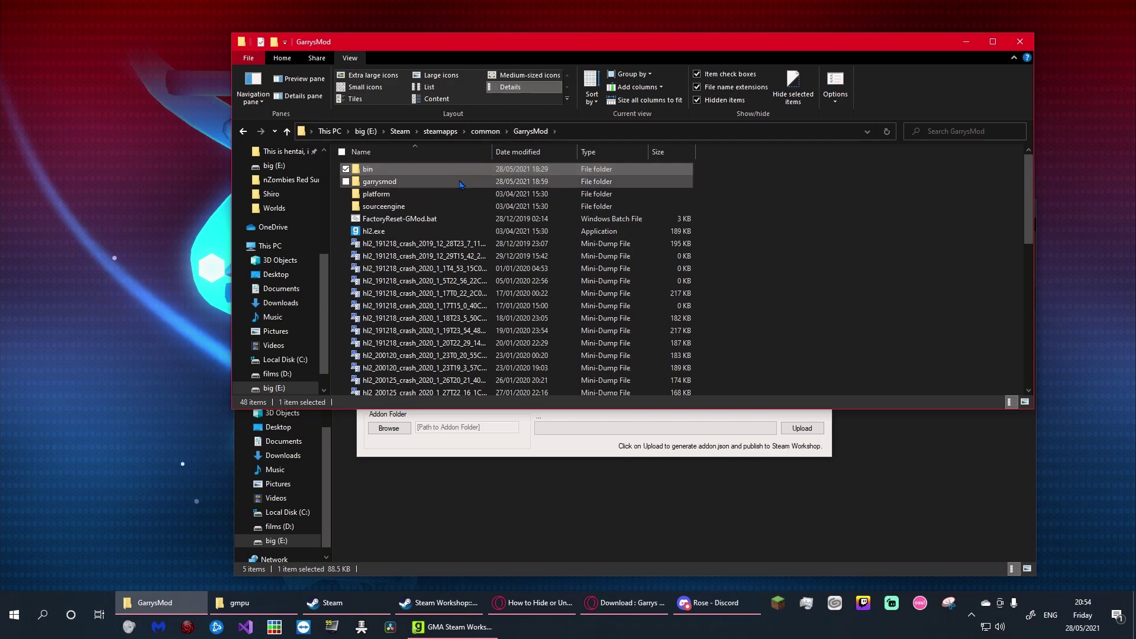
{"action": "double_click", "coordinate": [406, 172]}
{"action": "double_click", "coordinate": [414, 169]}
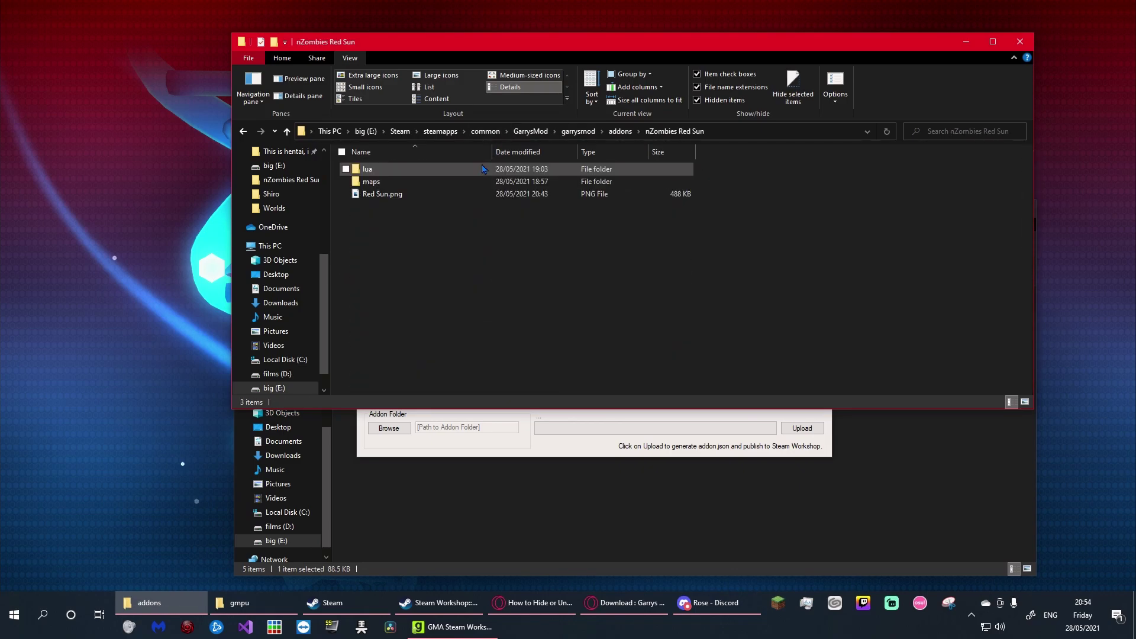
{"action": "left_click", "coordinate": [761, 139]}
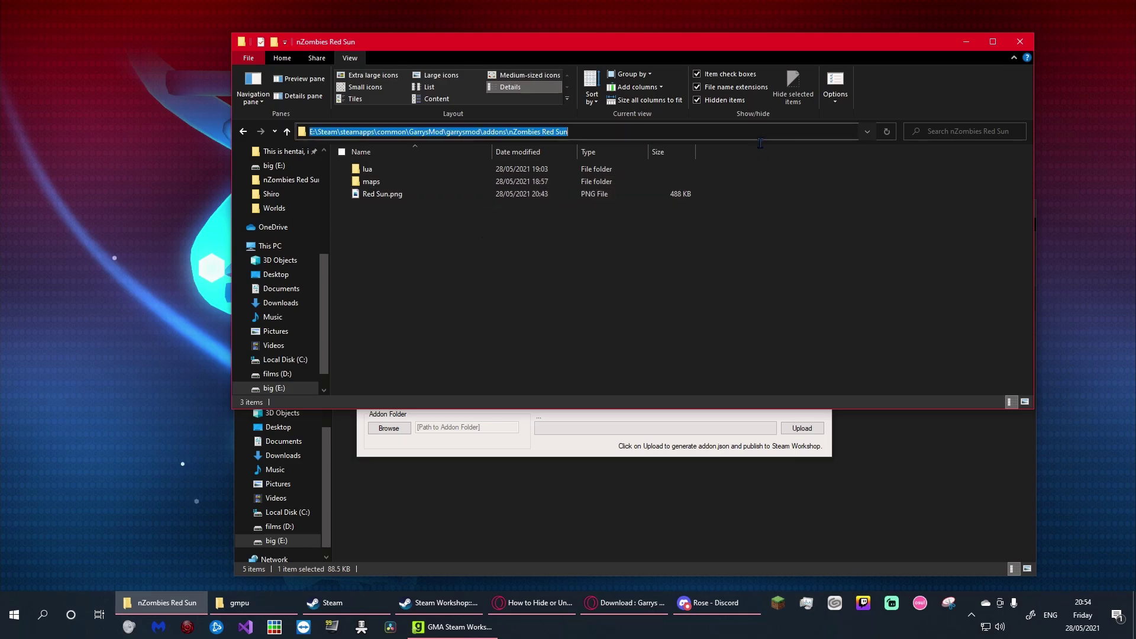
{"action": "left_click", "coordinate": [539, 433]}
{"action": "left_click", "coordinate": [388, 380]}
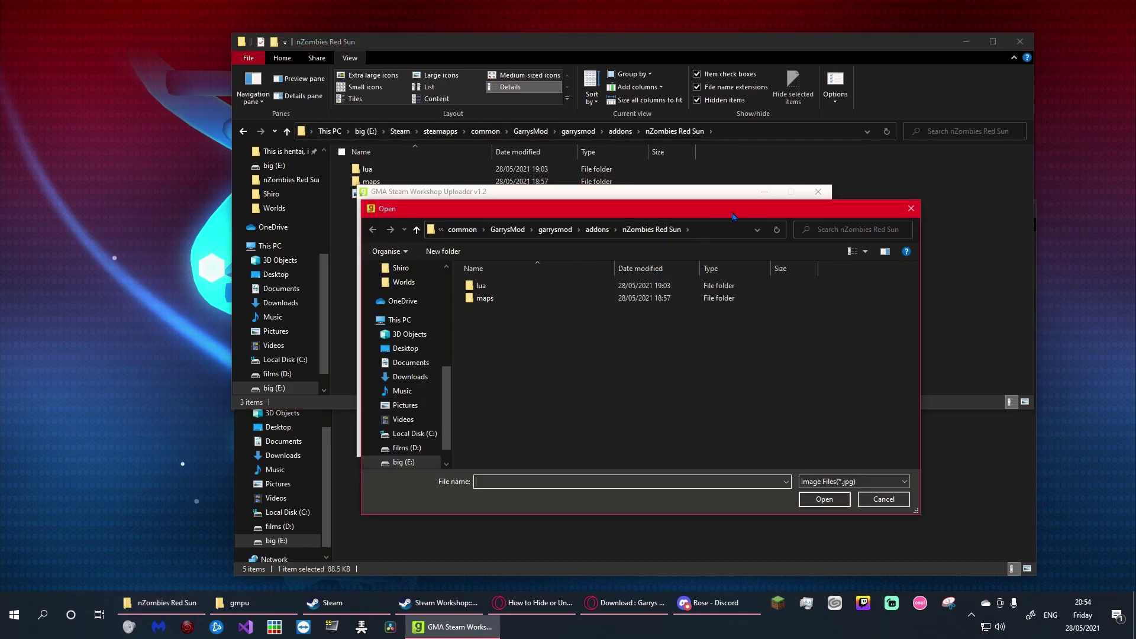
{"action": "left_click", "coordinate": [910, 209]}
{"action": "left_click_drag", "start_coordinate": [737, 195], "coordinate": [740, 249]}
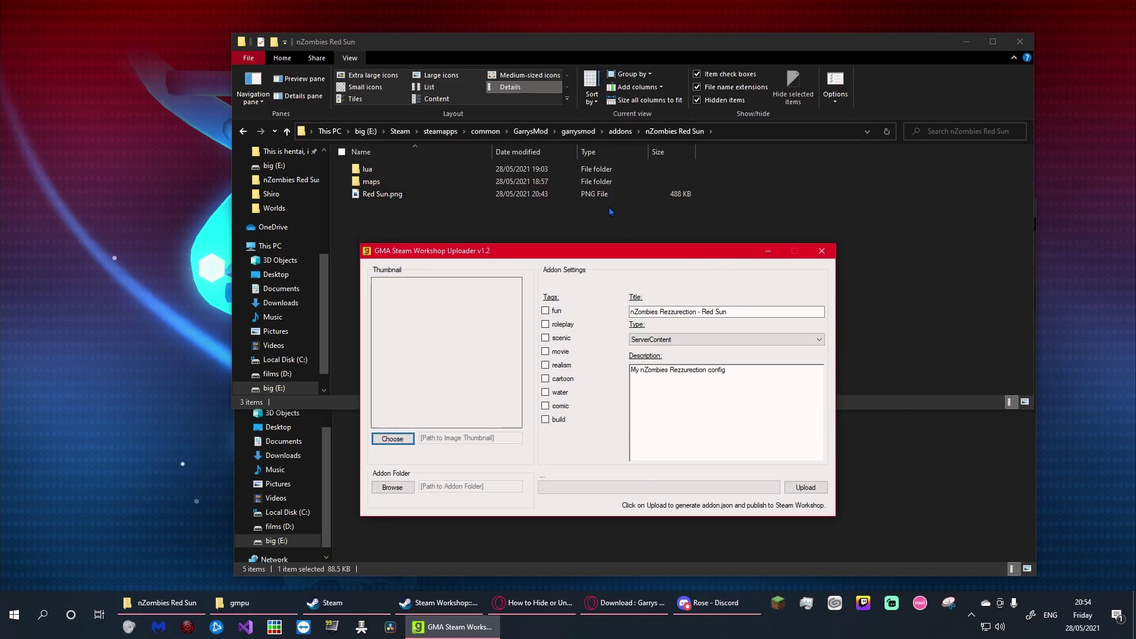
Rename Red Sun.png to Red Sun.jpg and load it as the addon thumbnail in the GMA uploader.
{"action": "left_click", "coordinate": [459, 199]}
{"action": "right_click", "coordinate": [413, 198]}
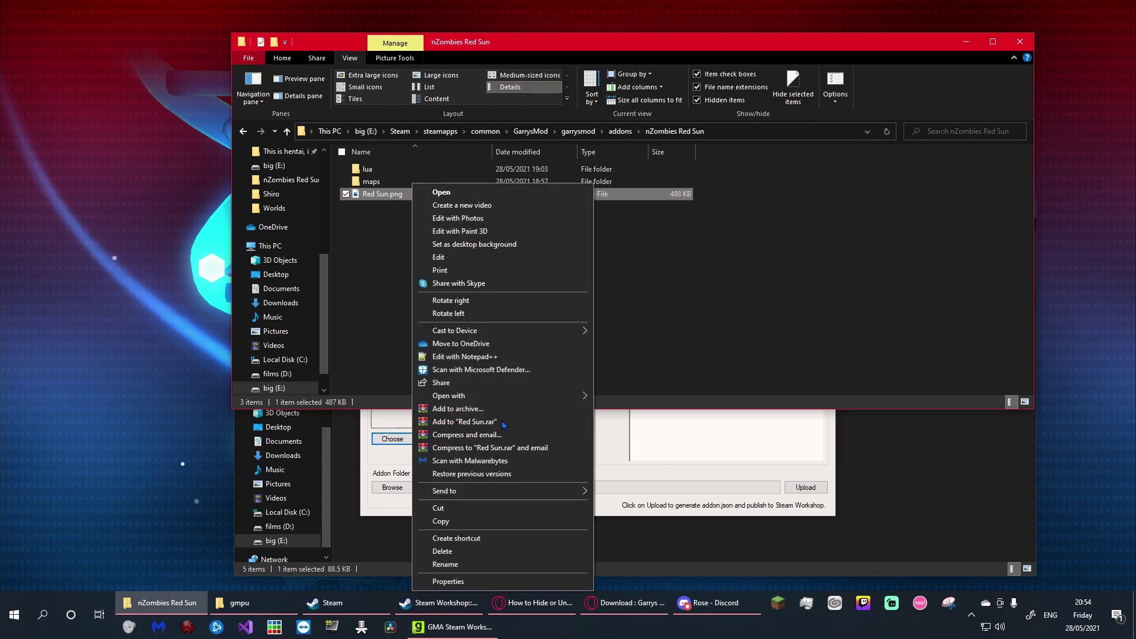
{"action": "left_click", "coordinate": [443, 568]}
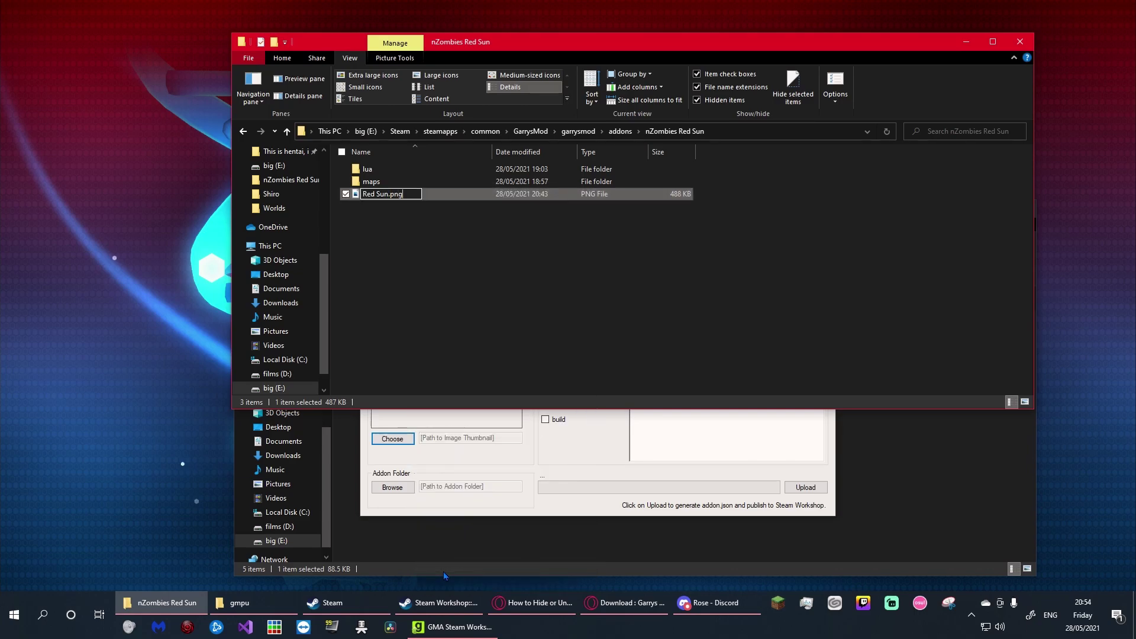
{"action": "key", "text": "BackSpace"}
{"action": "key", "text": "BackSpace"}
{"action": "key", "text": "BackSpace"}
{"action": "type", "text": "jpg"}
{"action": "key", "text": "Return"}
{"action": "key", "text": "Return"}
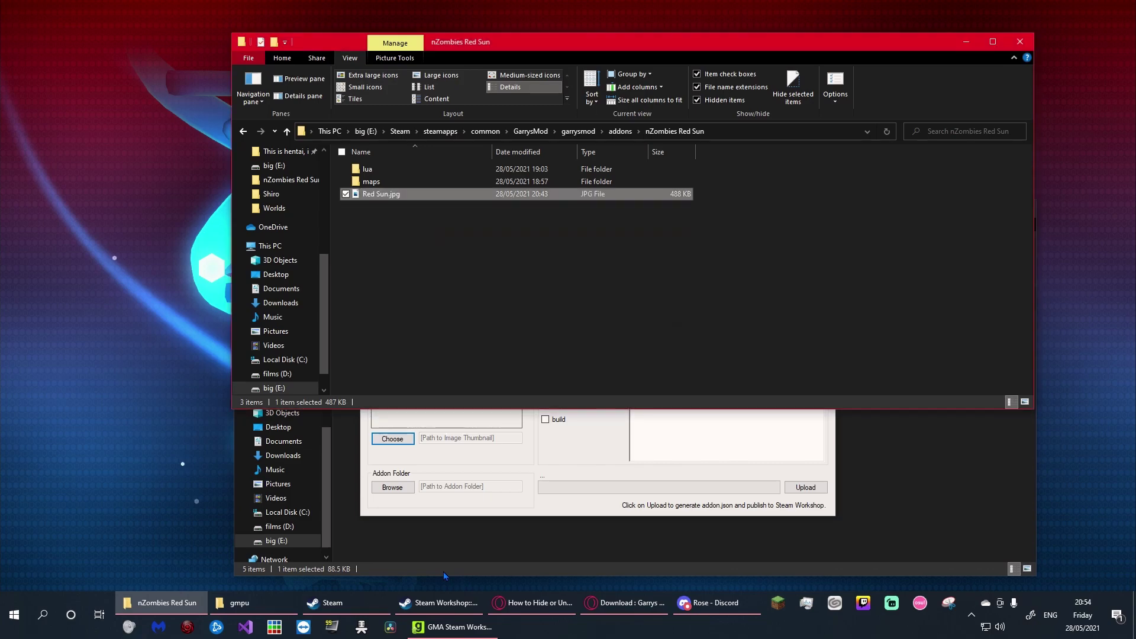
{"action": "left_click", "coordinate": [392, 439]}
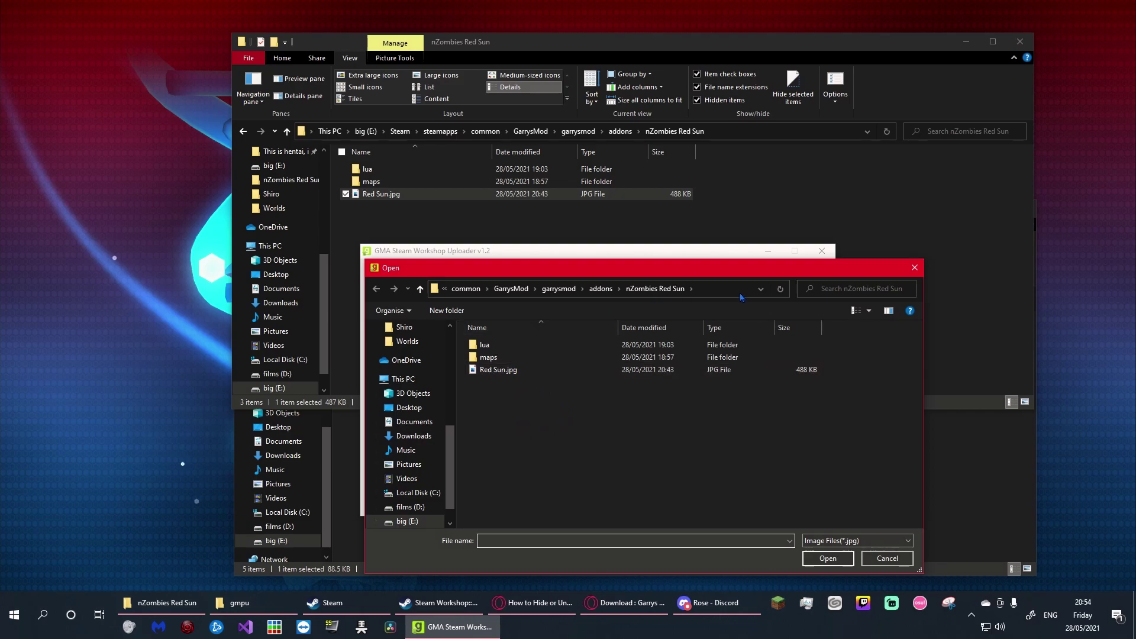
{"action": "double_click", "coordinate": [500, 370]}
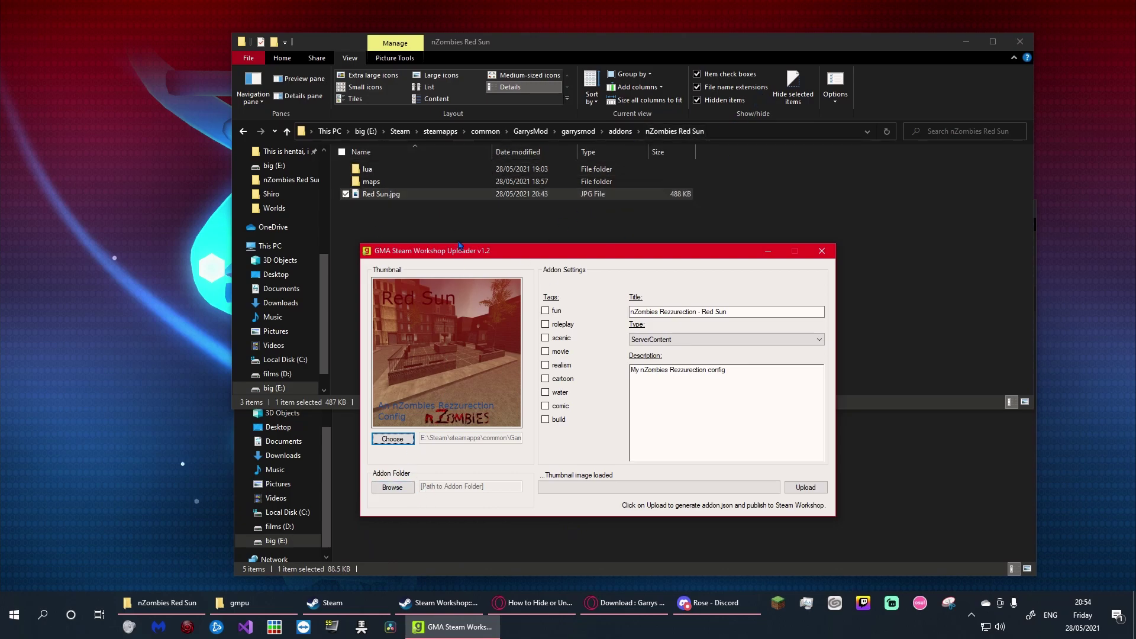
{"action": "left_click", "coordinate": [392, 487]}
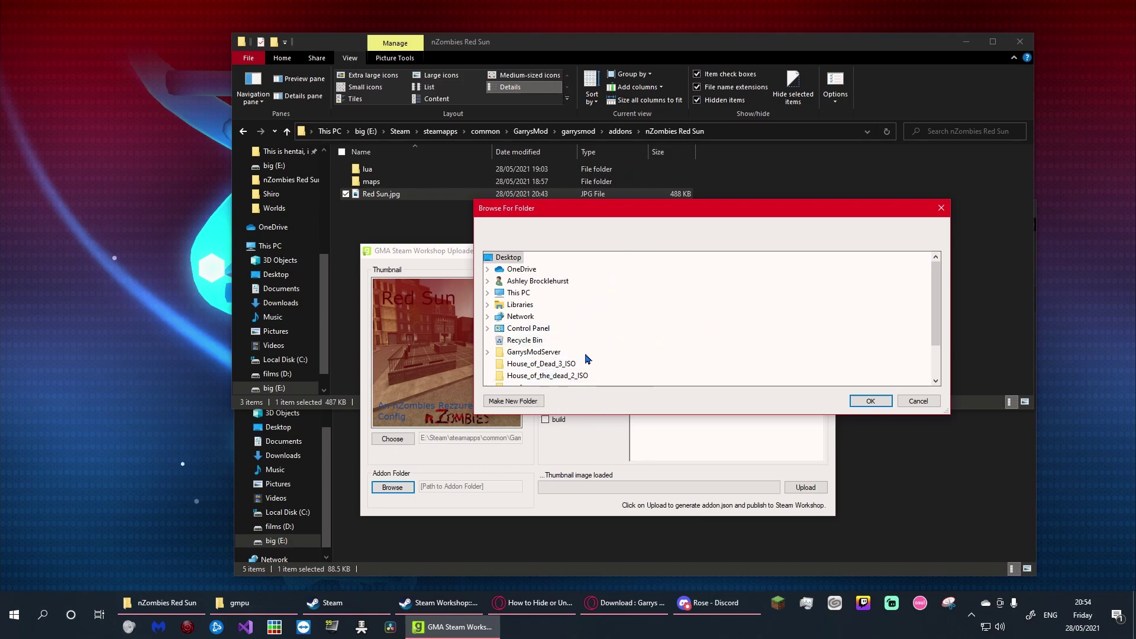
{"action": "scroll", "coordinate": [586, 359], "scroll_direction": "down", "scroll_amount": 2}
{"action": "left_click", "coordinate": [923, 404]}
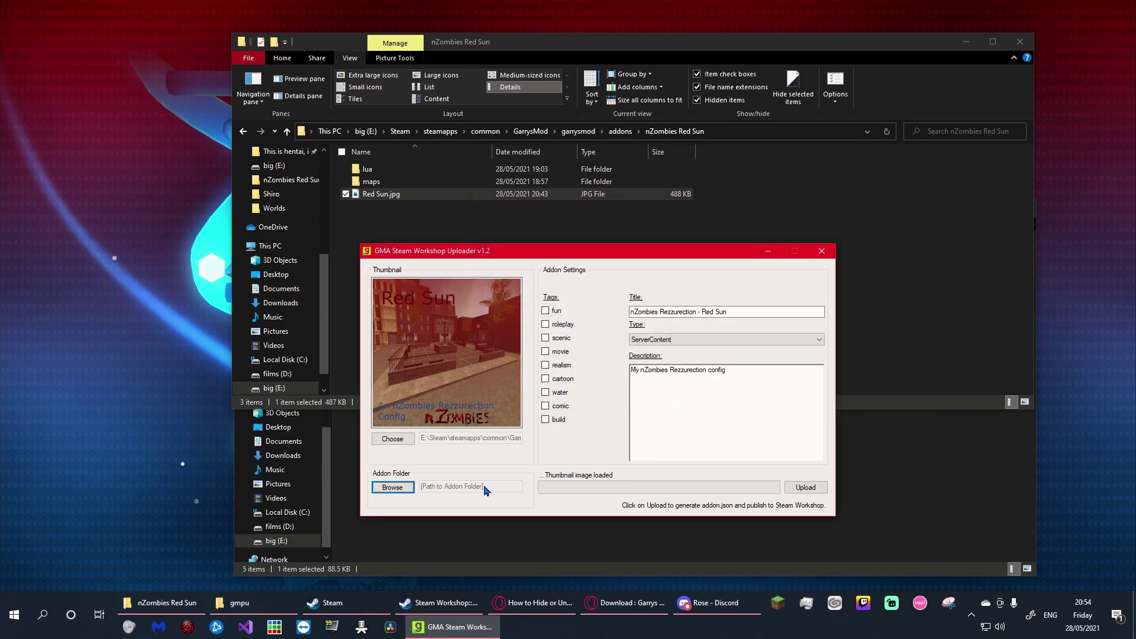
Set the uploader's addon folder to nZombies Red Sun inside garrysmod\addons.
{"action": "left_click", "coordinate": [391, 488]}
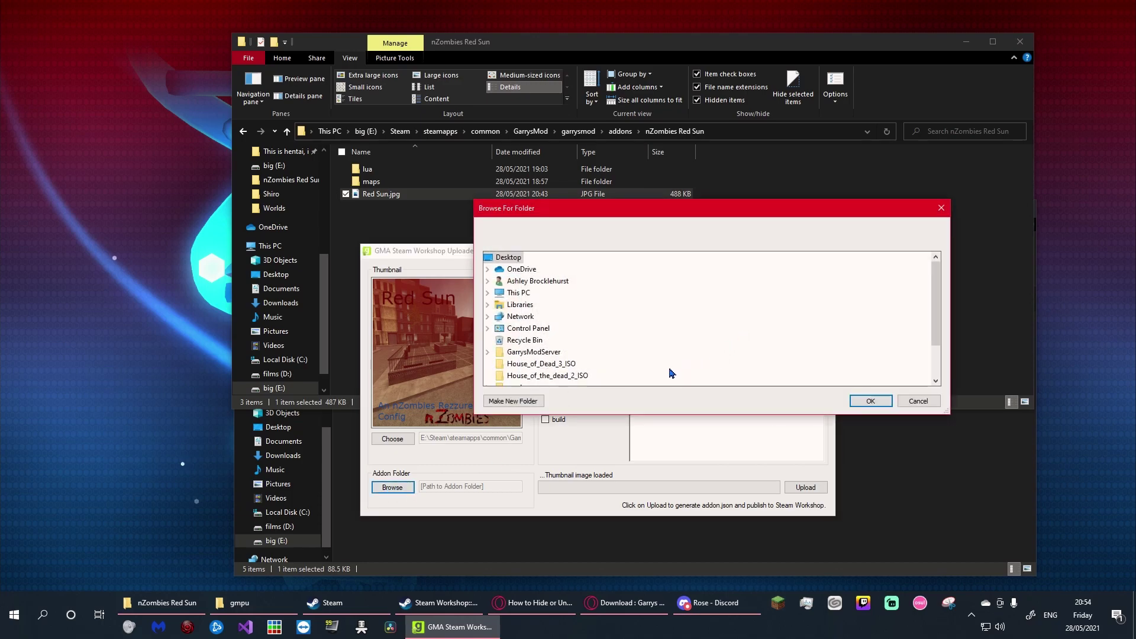
{"action": "scroll", "coordinate": [548, 332], "scroll_direction": "down", "scroll_amount": 2}
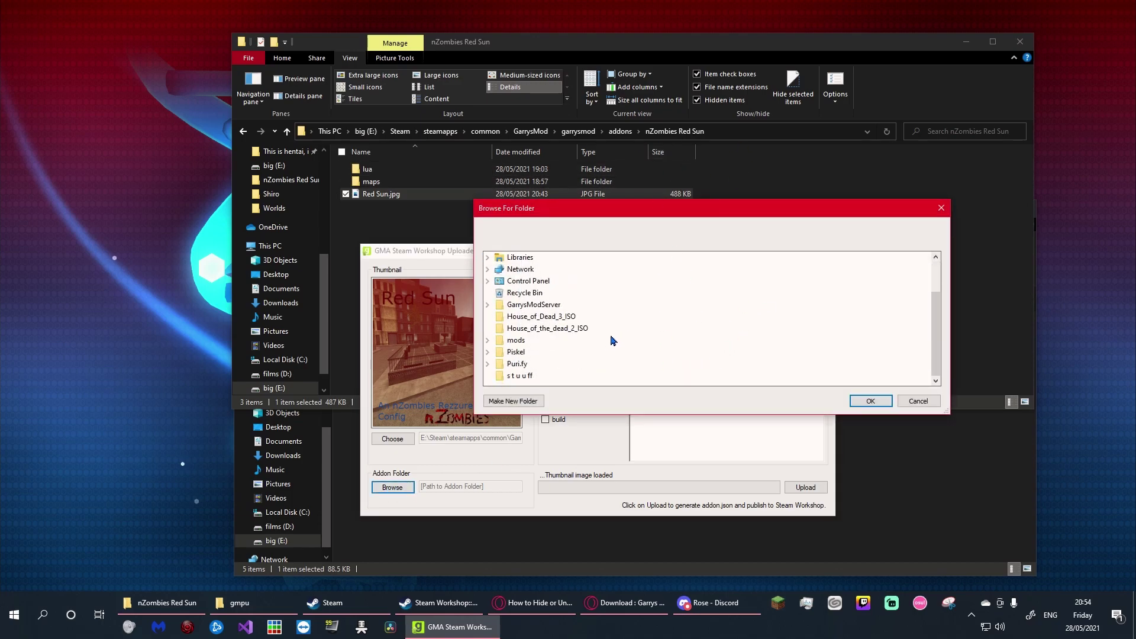
{"action": "scroll", "coordinate": [592, 340], "scroll_direction": "up", "scroll_amount": 2}
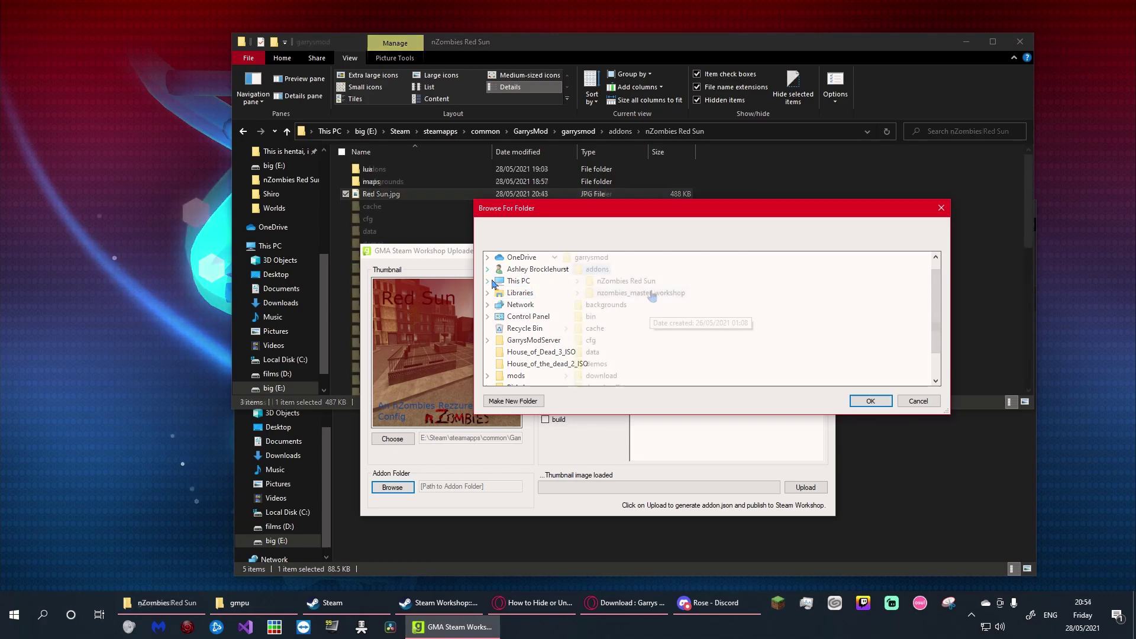
{"action": "left_click", "coordinate": [640, 282]}
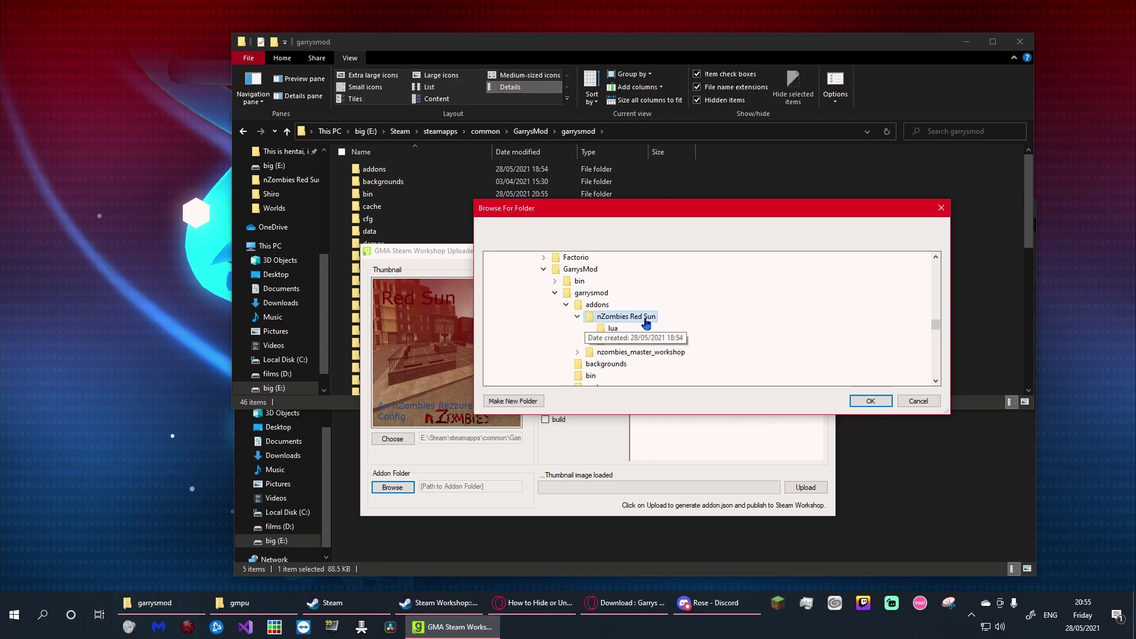
{"action": "left_click", "coordinate": [870, 401]}
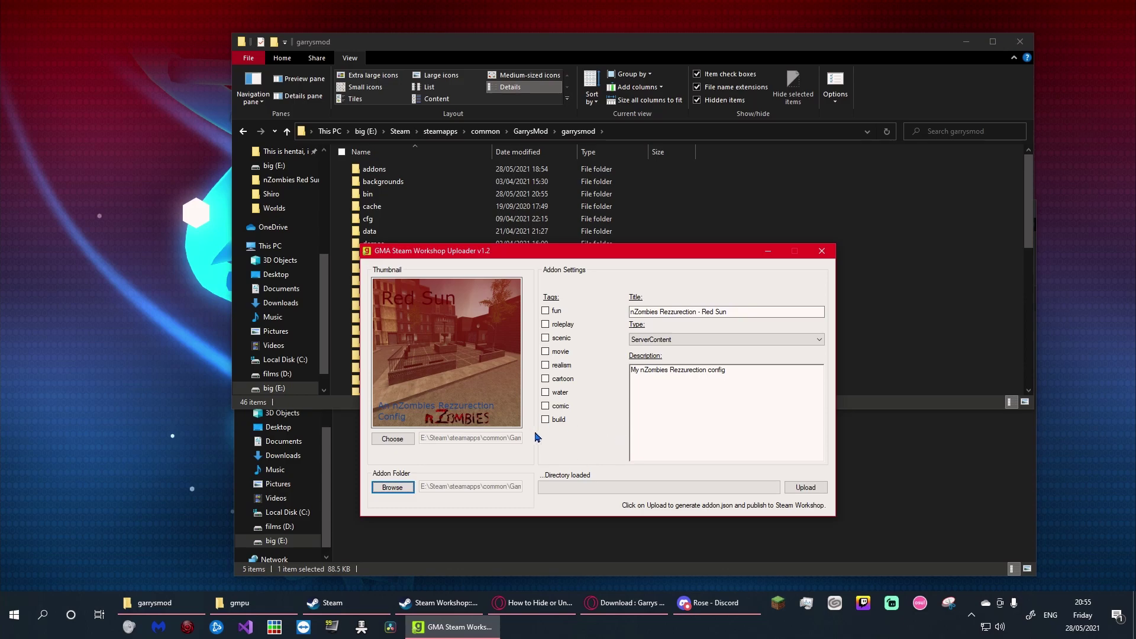
Tag the addon as fun and roleplay, and set its type to map.
{"action": "left_click", "coordinate": [546, 310]}
{"action": "left_click", "coordinate": [558, 326]}
{"action": "left_click", "coordinate": [681, 340]}
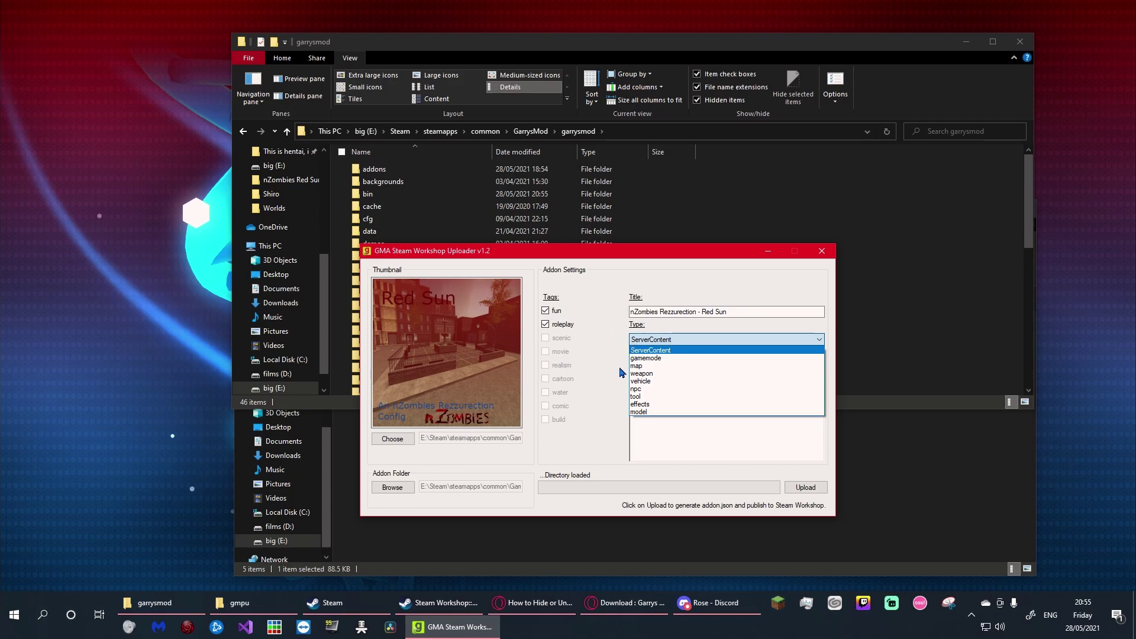
{"action": "left_click", "coordinate": [688, 367]}
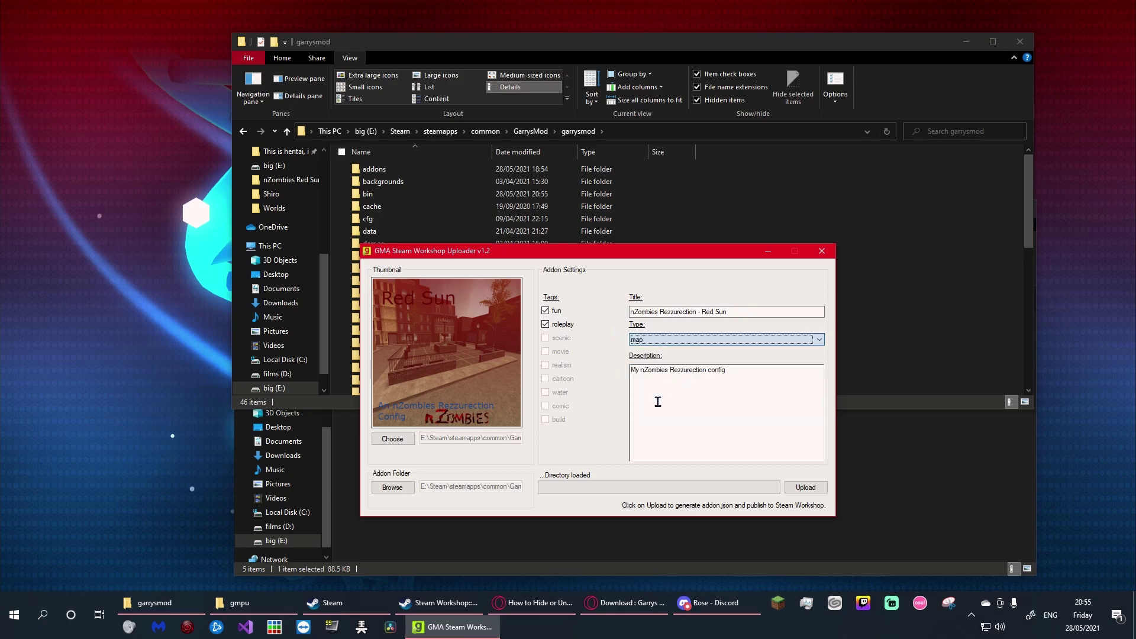
Try to package and upload the nZombies Rezzurection - Red Sun addon.
{"action": "left_click", "coordinate": [805, 488]}
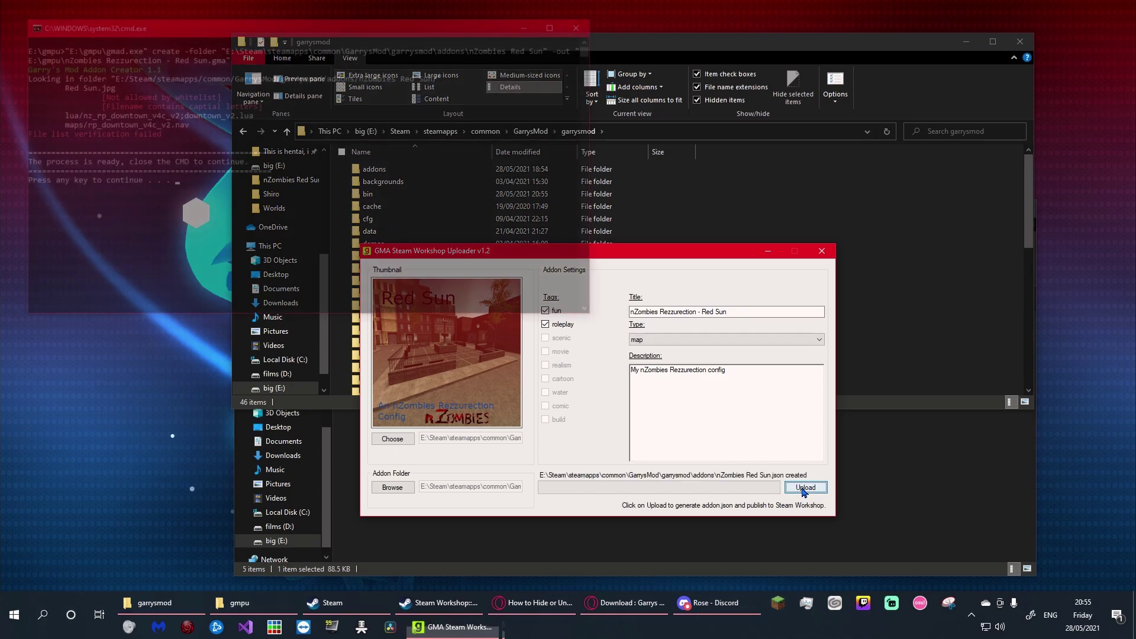
{"action": "left_click_drag", "start_coordinate": [347, 225], "coordinate": [24, 227]}
{"action": "left_click", "coordinate": [292, 237]}
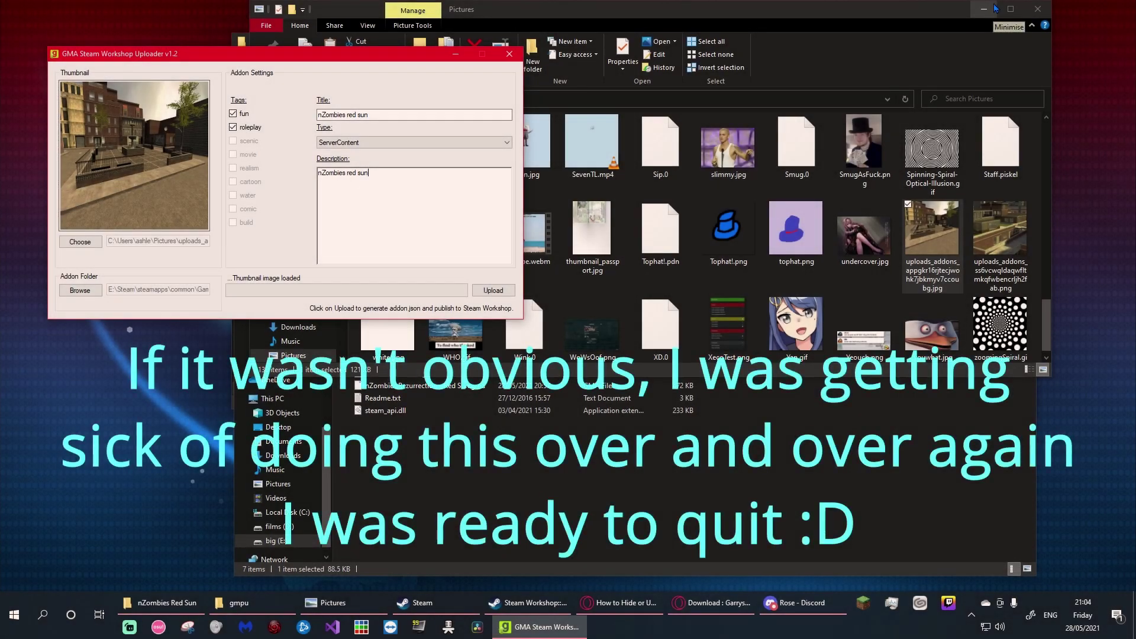
Minimise the Pictures window, start uploading the "nZombies red sun" addon and continue past the packaging console.
{"action": "left_click", "coordinate": [984, 9]}
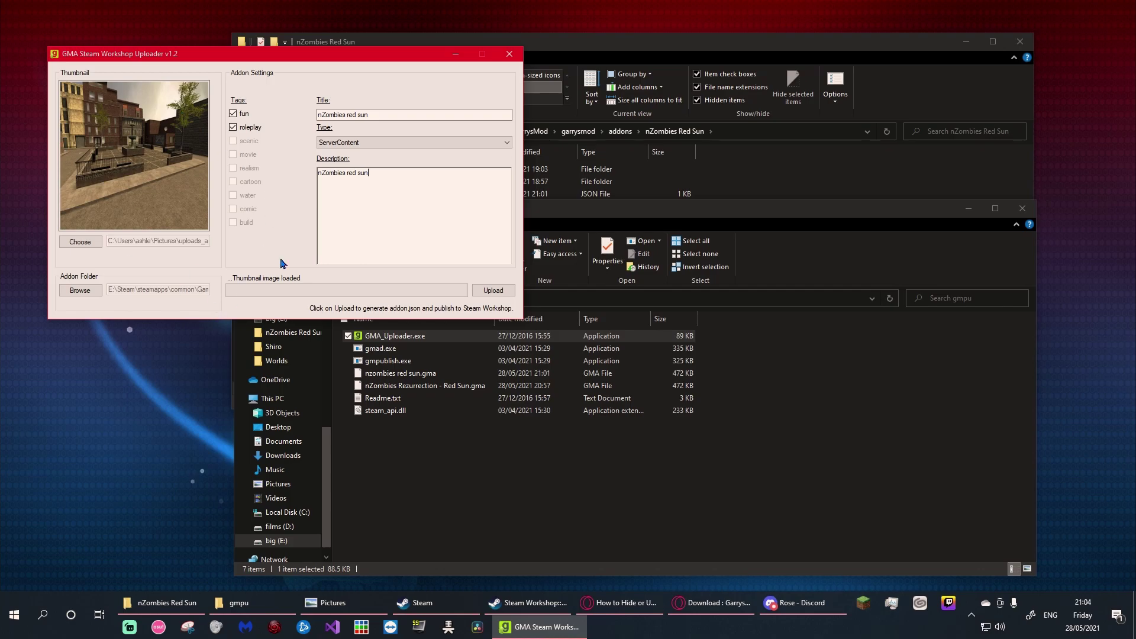
{"action": "left_click", "coordinate": [510, 289]}
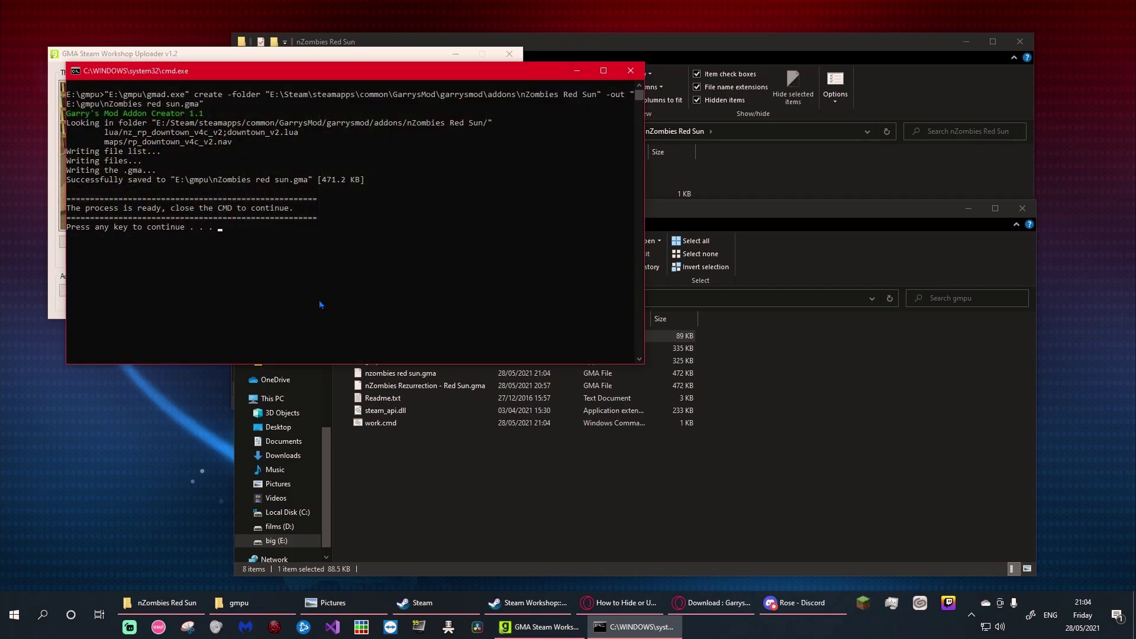
{"action": "key", "text": "Return"}
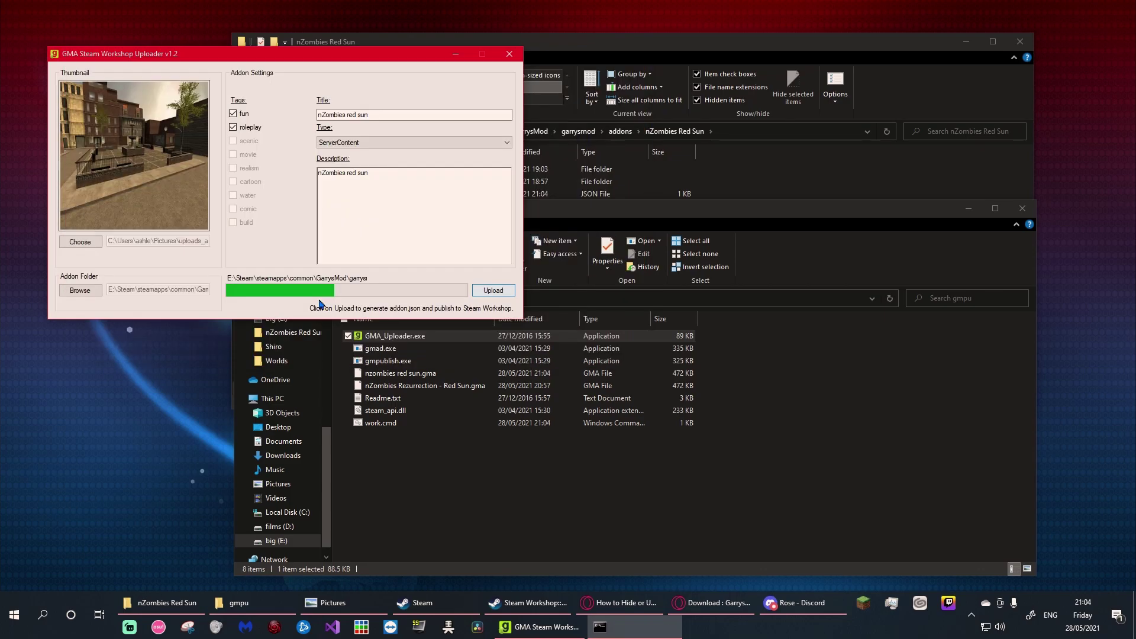